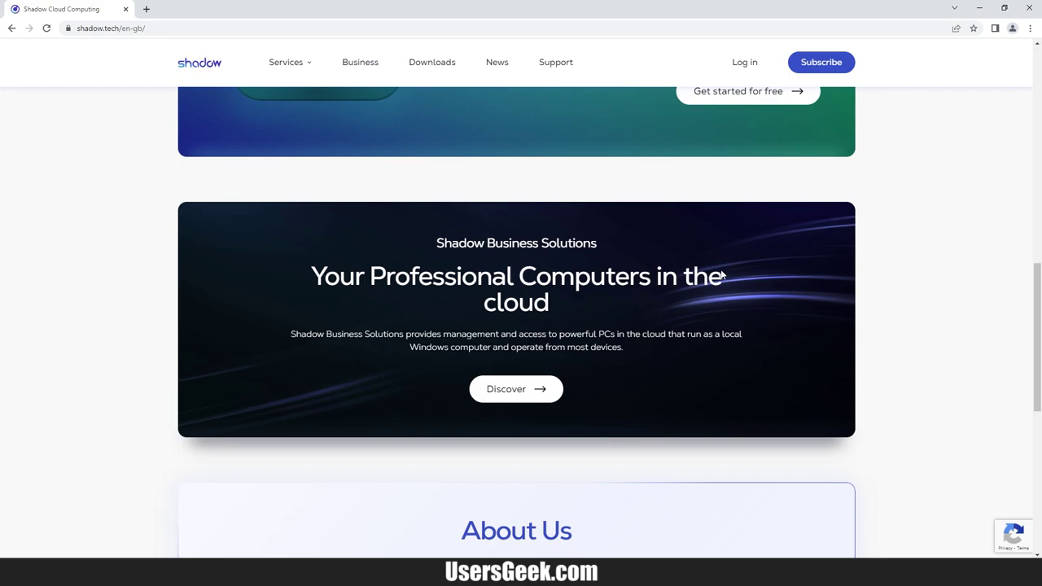
Step: Open the Shadow PC product page from the 'From £29.99/month' card
scroll(557, 271, "up", 7)
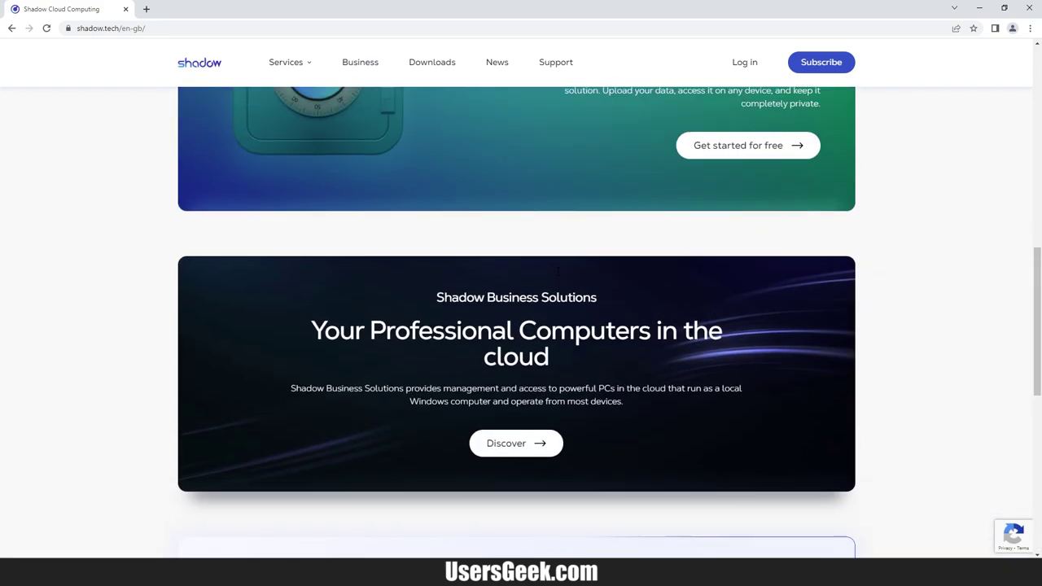
scroll(558, 271, "up", 8)
scroll(558, 274, "down", 2)
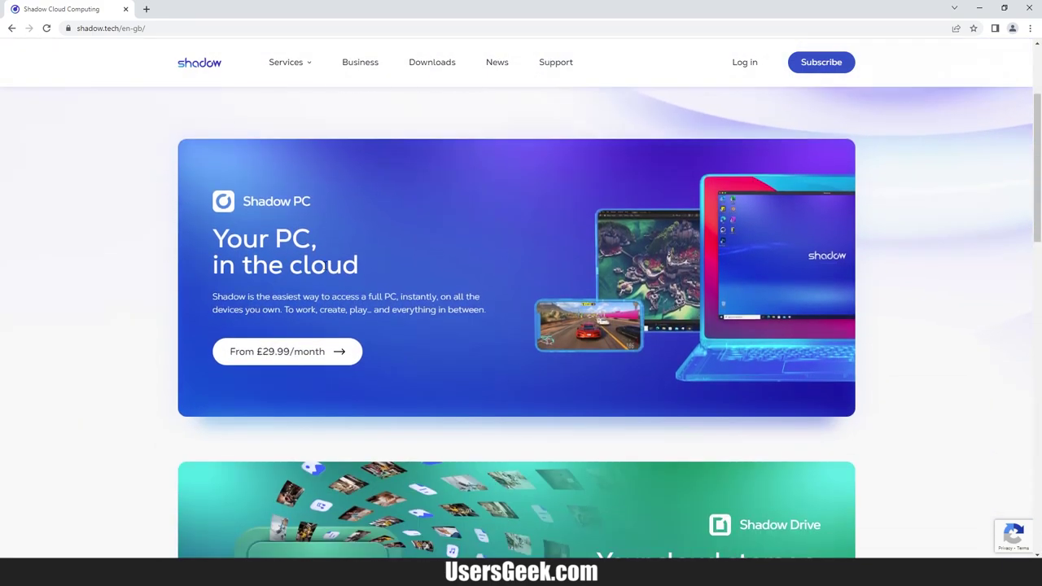
left_click(310, 353)
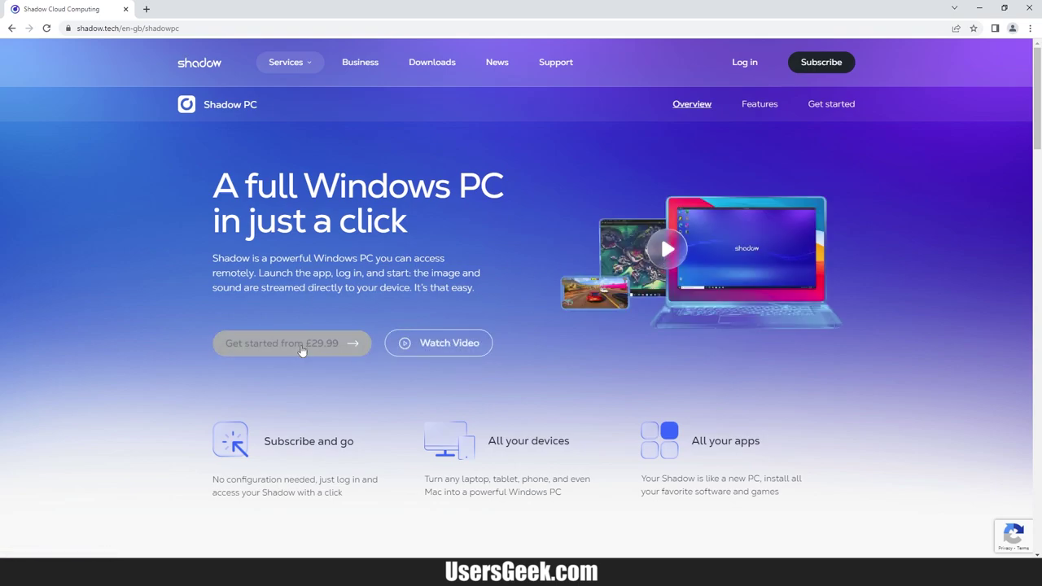
Step: Scroll through the supported devices, FAQs, Shadow Drive and Work, Create, Play sections
scroll(377, 270, "down", 3)
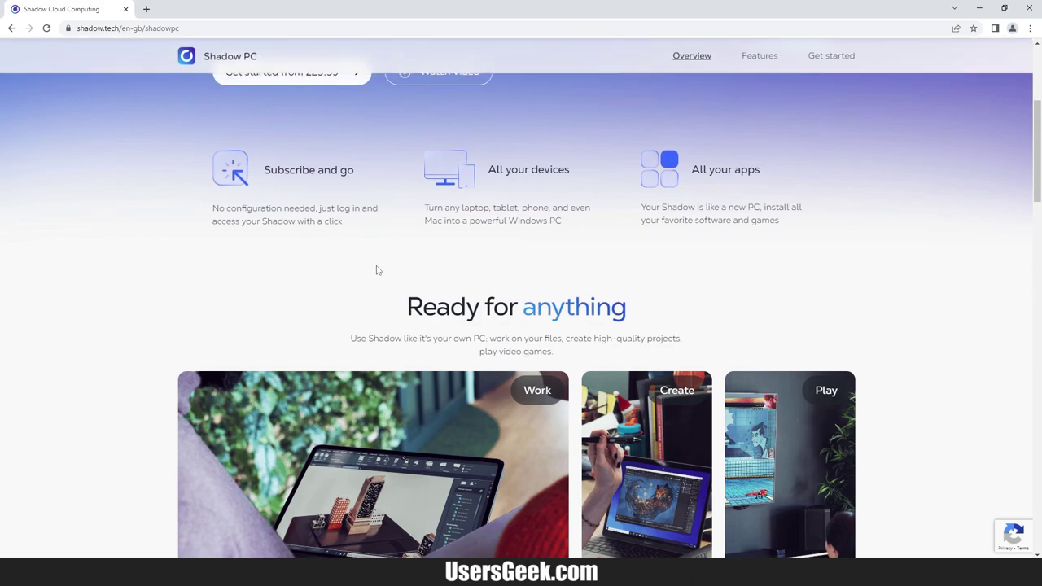
scroll(377, 270, "down", 1)
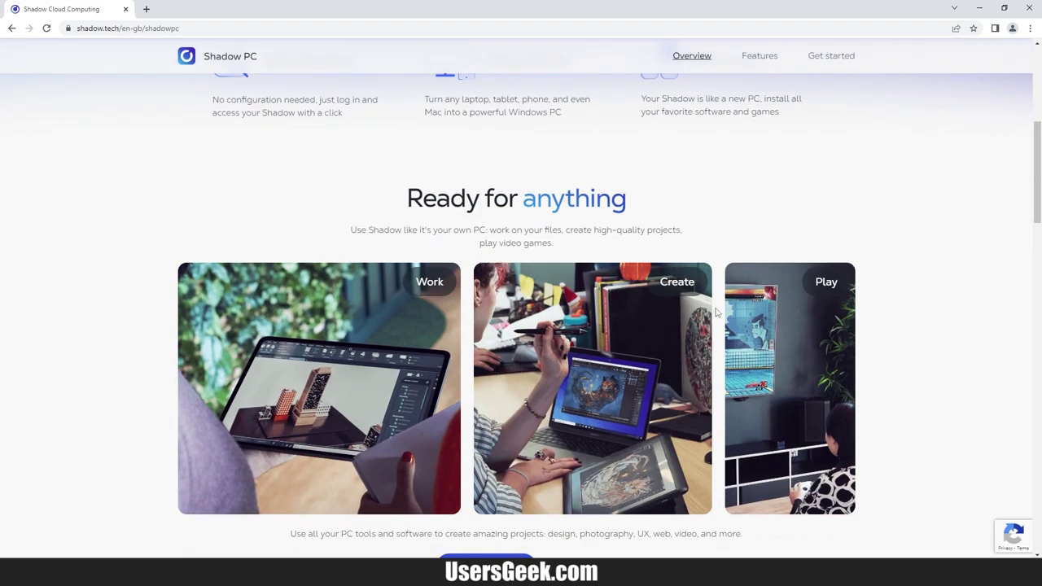
scroll(192, 334, "down", 3)
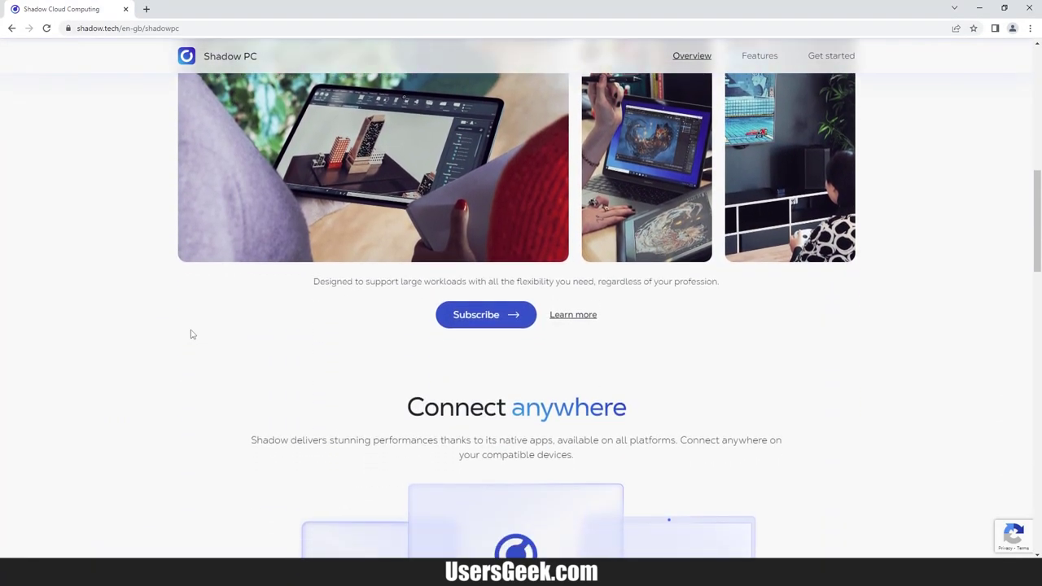
scroll(192, 334, "down", 2)
scroll(192, 333, "down", 4)
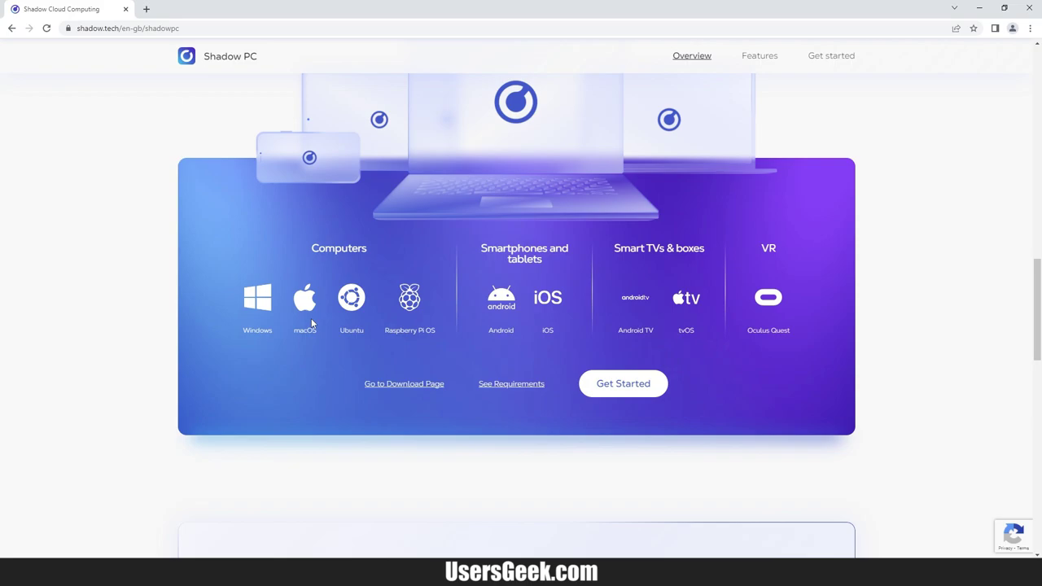
scroll(653, 330, "down", 5)
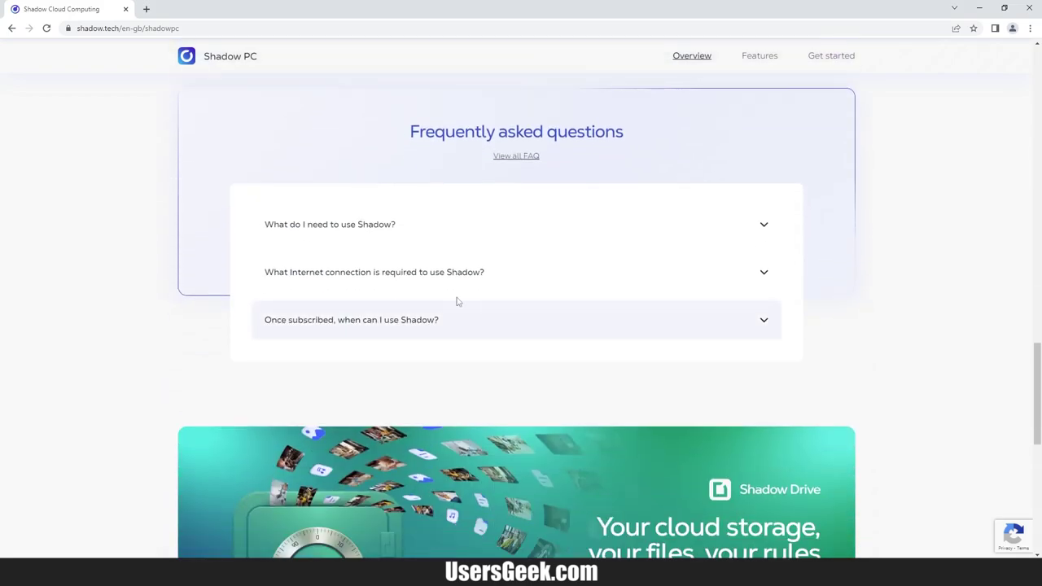
scroll(453, 325, "down", 5)
scroll(454, 329, "down", 2)
scroll(455, 329, "up", 12)
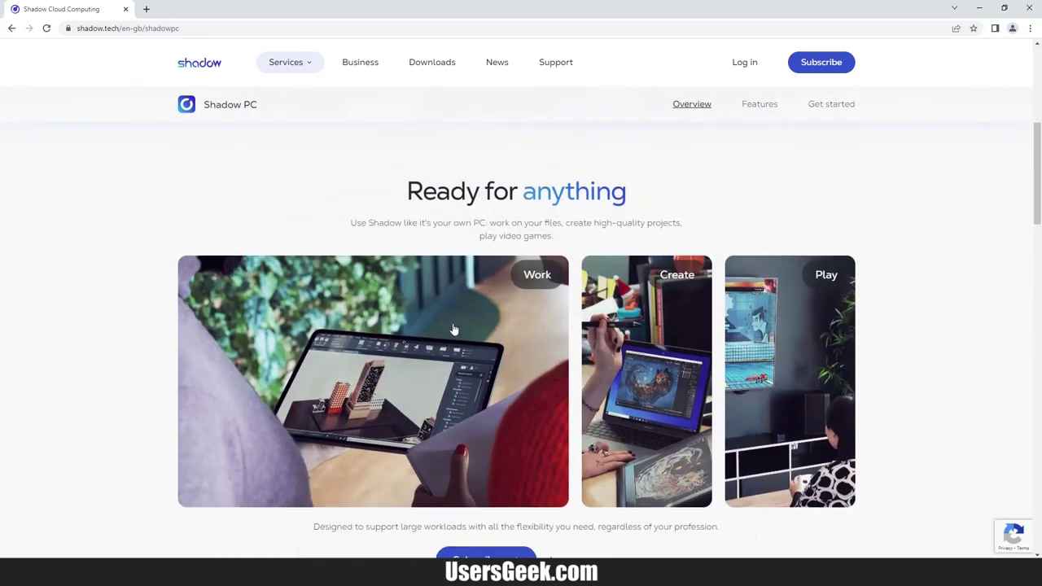
scroll(454, 329, "up", 5)
Step: Start a Shadow PC order, accept cookies, and confirm the delivery postcode to see offers
left_click(342, 288)
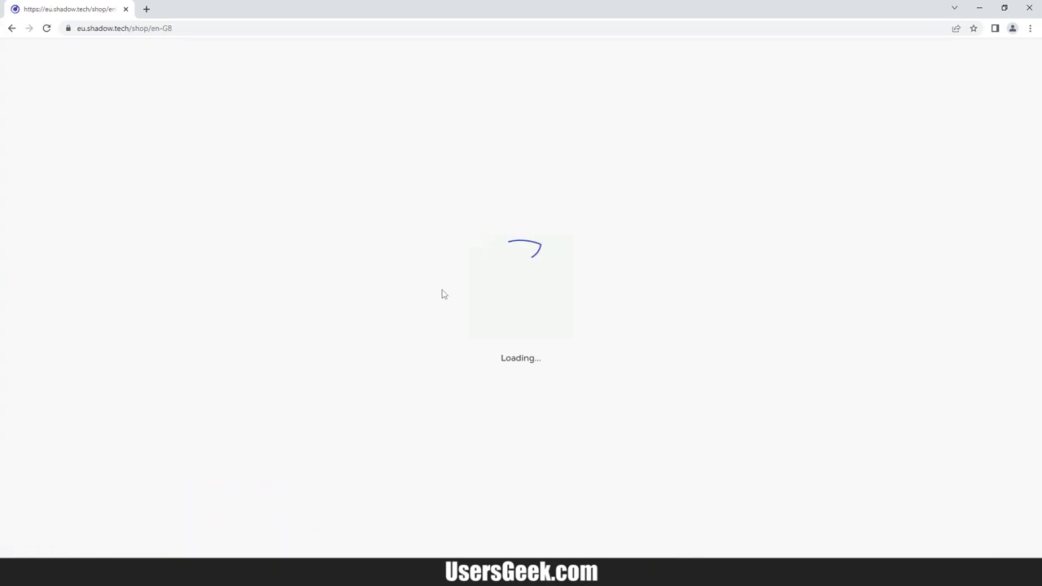
left_click(672, 381)
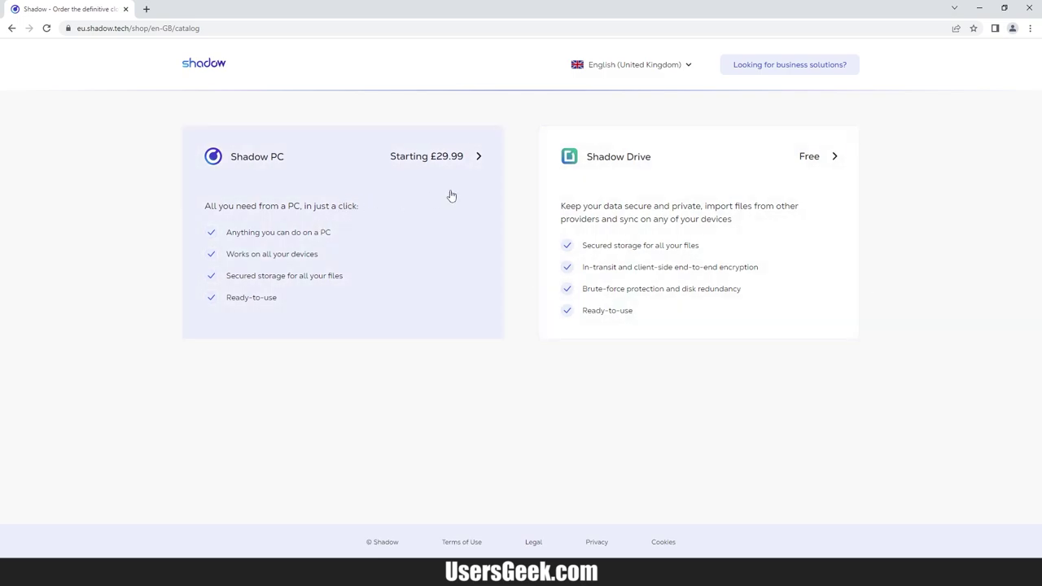
left_click(424, 218)
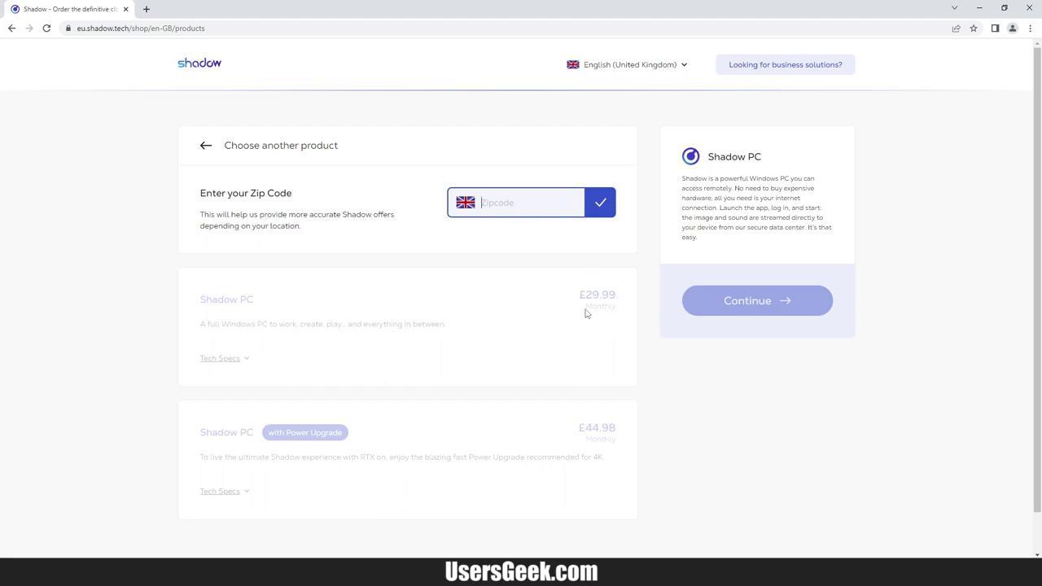
scroll(578, 311, "down", 1)
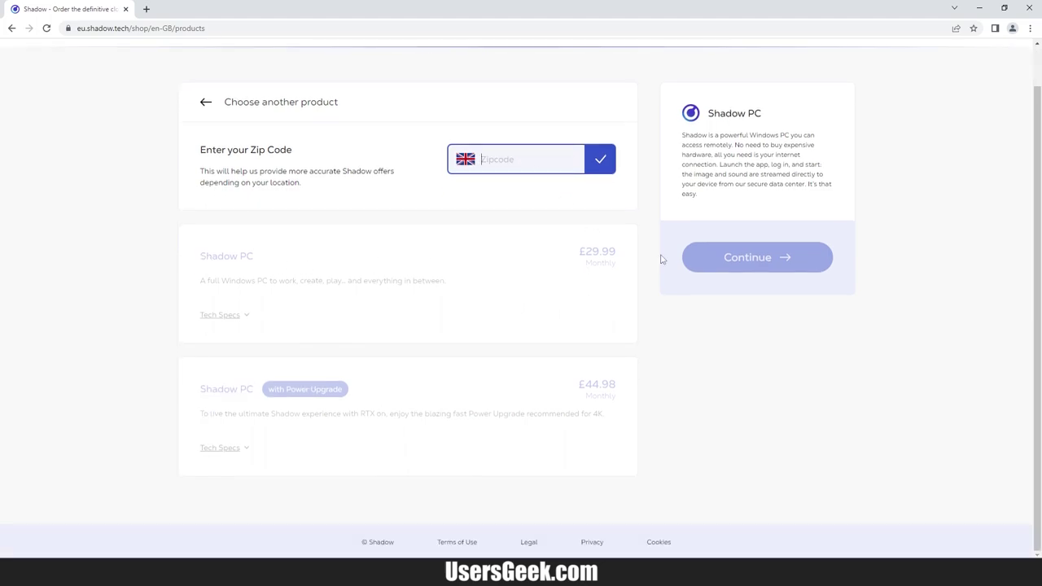
left_click(539, 171)
type("E12 6BS")
left_click(606, 162)
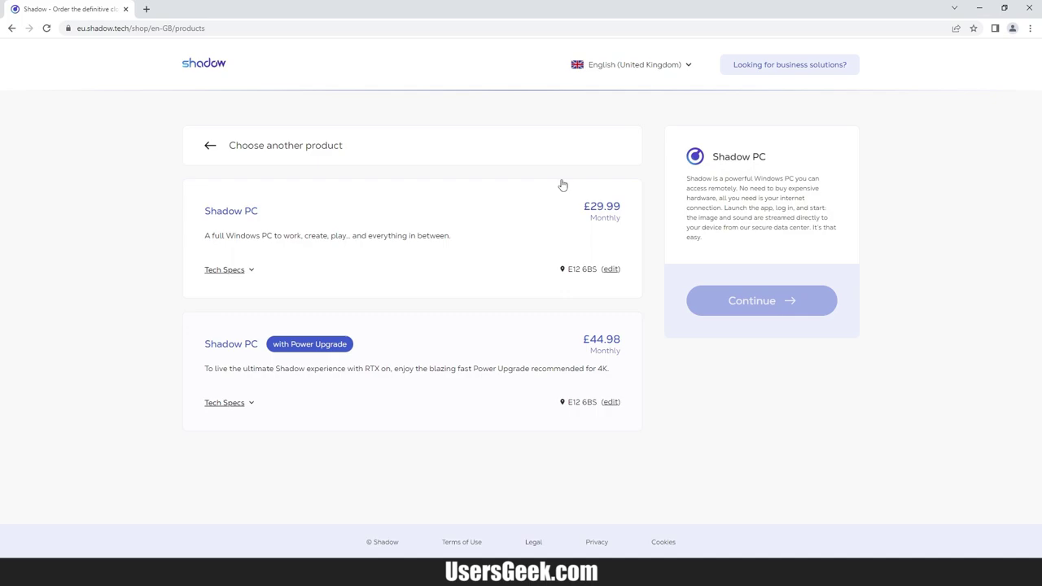
Step: Compare the standard and Power Upgrade tech specs, then choose the £29.99 monthly plan
left_click(252, 272)
scroll(244, 289, "down", 1)
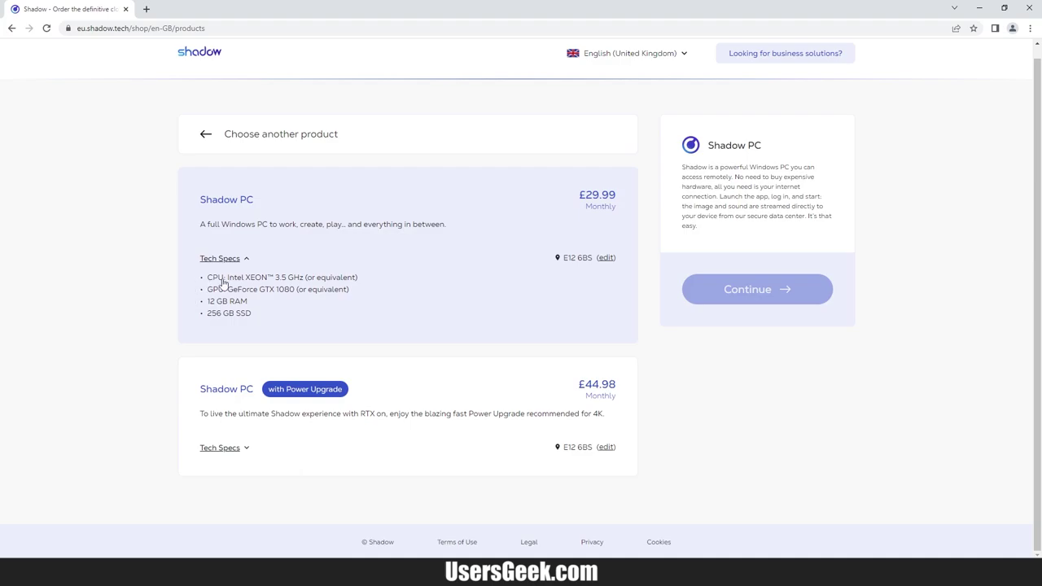
left_click(240, 449)
scroll(329, 400, "down", 1)
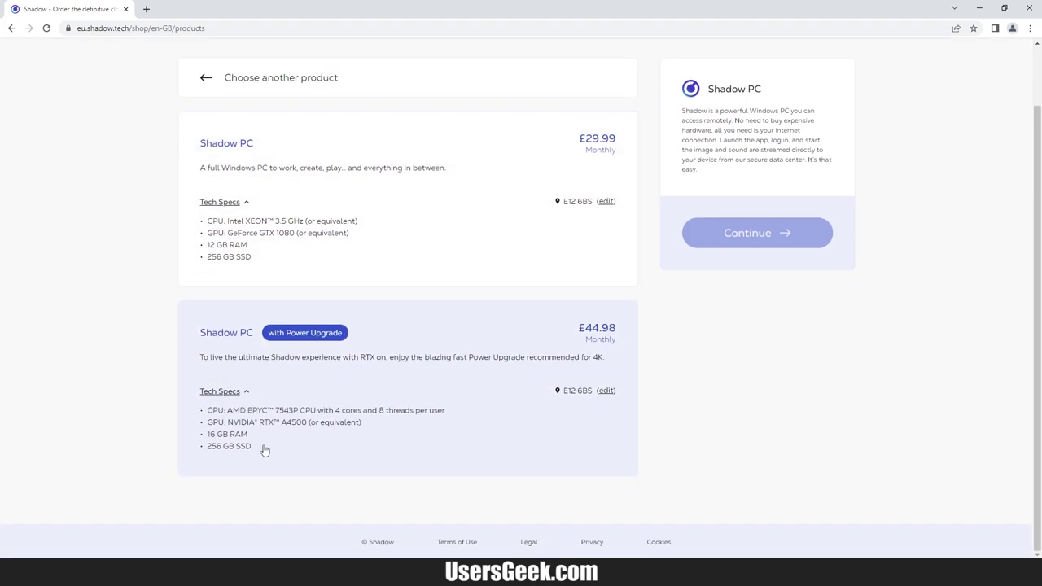
scroll(395, 407, "up", 1)
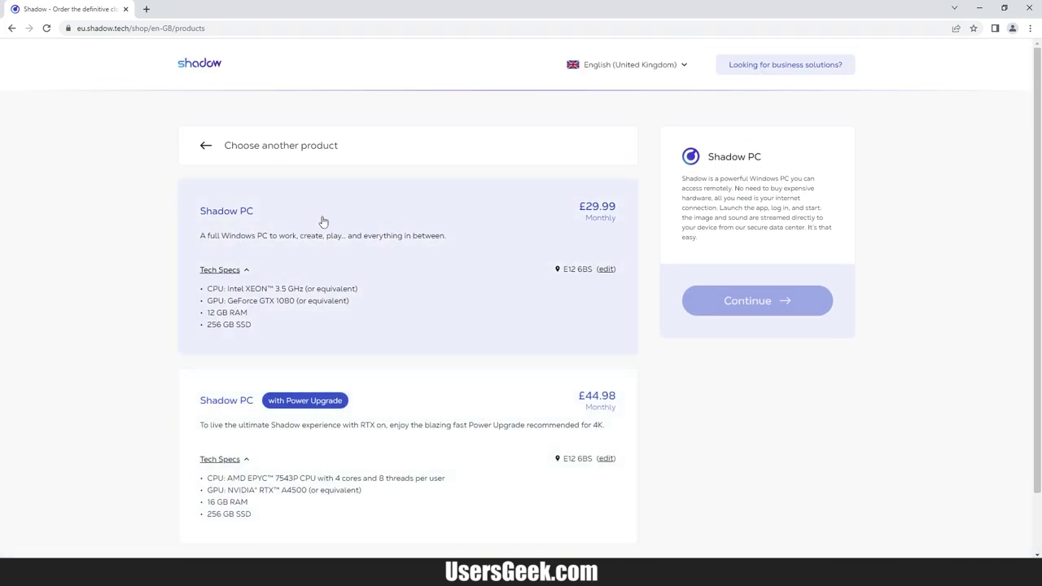
left_click(480, 236)
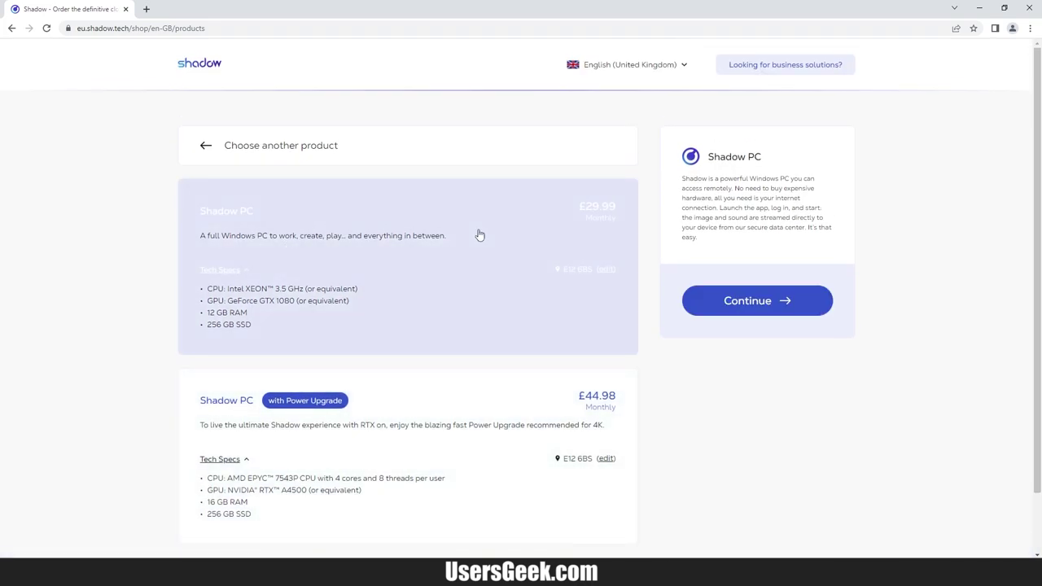
left_click(745, 299)
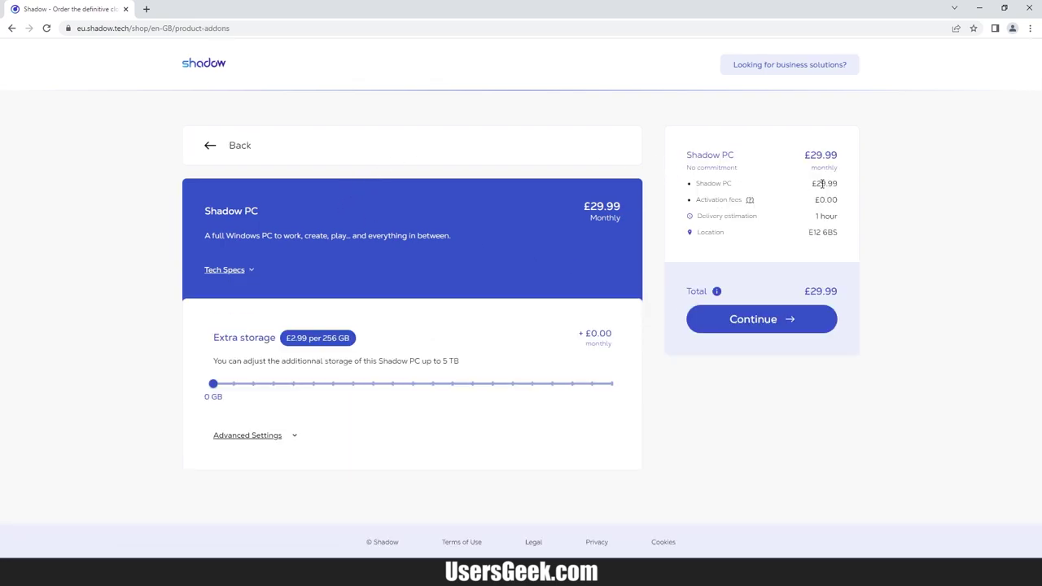
Step: Try 256 GB and 512 GB extra storage, revert to 0 GB, and proceed to registration
left_click(248, 270)
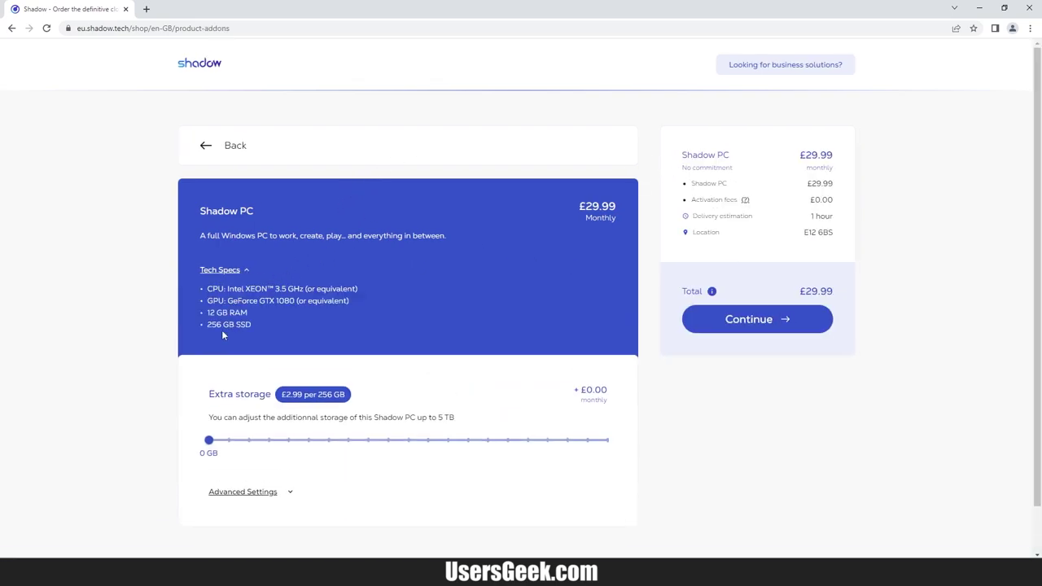
left_click_drag(209, 325, 238, 334)
left_click(230, 440)
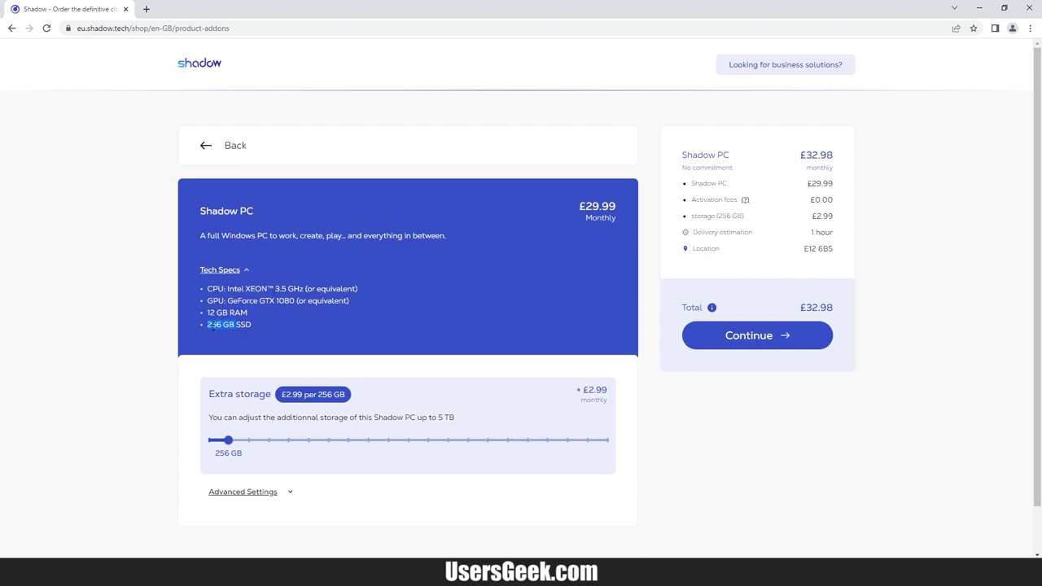
left_click_drag(719, 216, 733, 217)
left_click(249, 440)
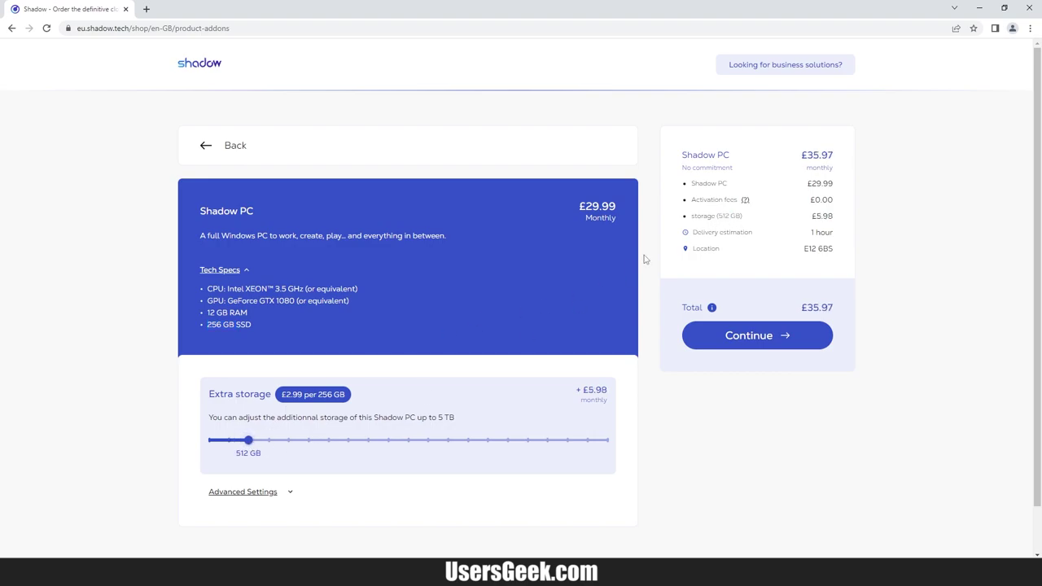
left_click(208, 440)
left_click(753, 326)
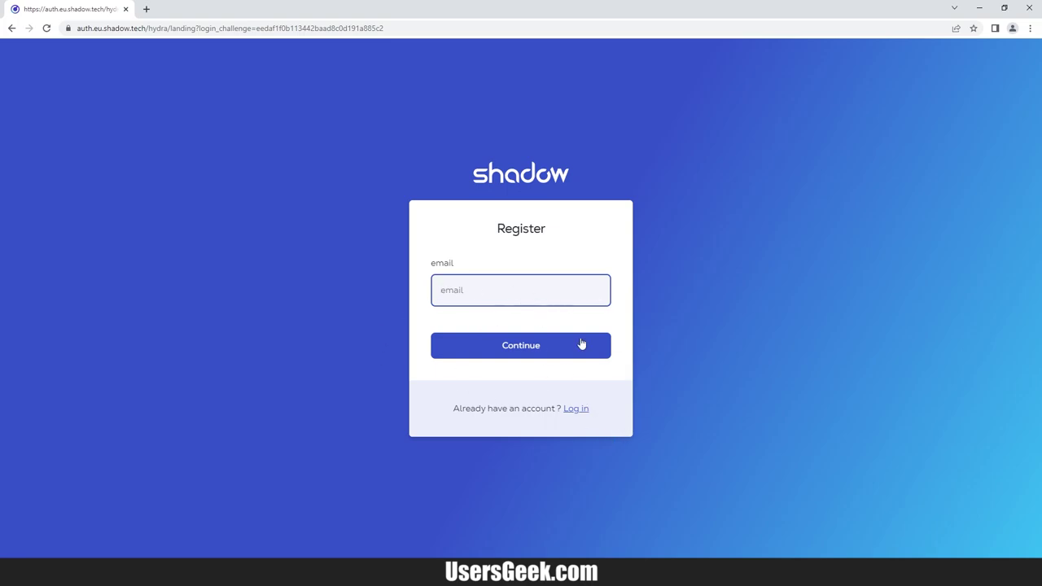
Step: Search 'SHADOW PC APP DOWNLOAD' and download the 64-bit Shadow for Windows installer
left_click(271, 29)
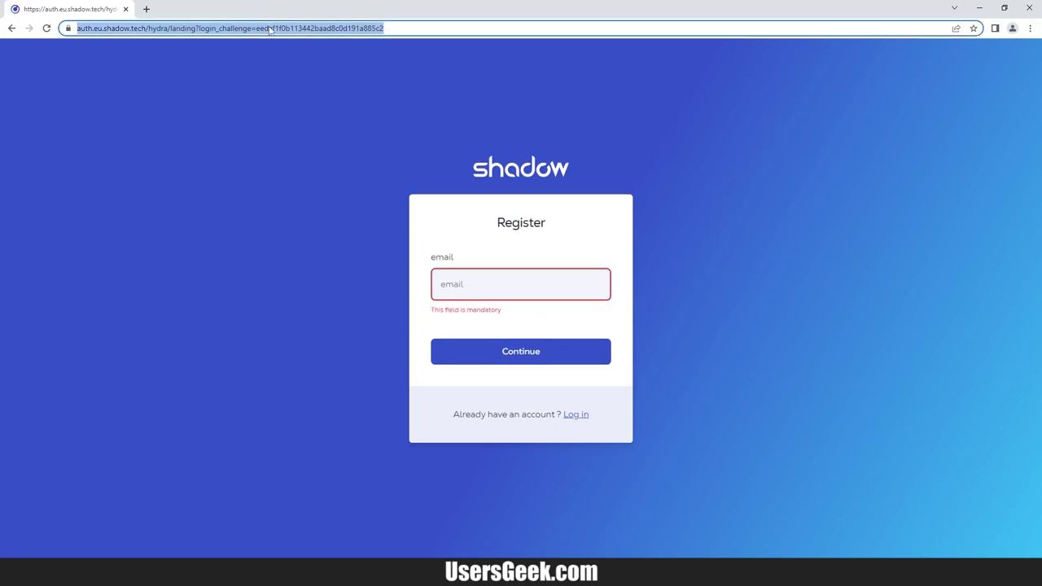
type("SHADOW ")
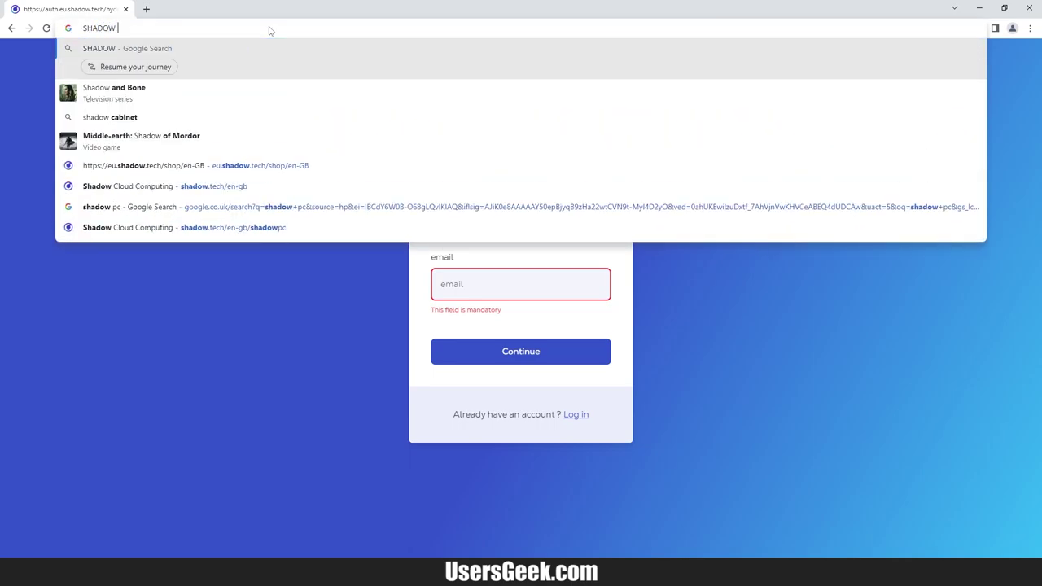
type("PC A")
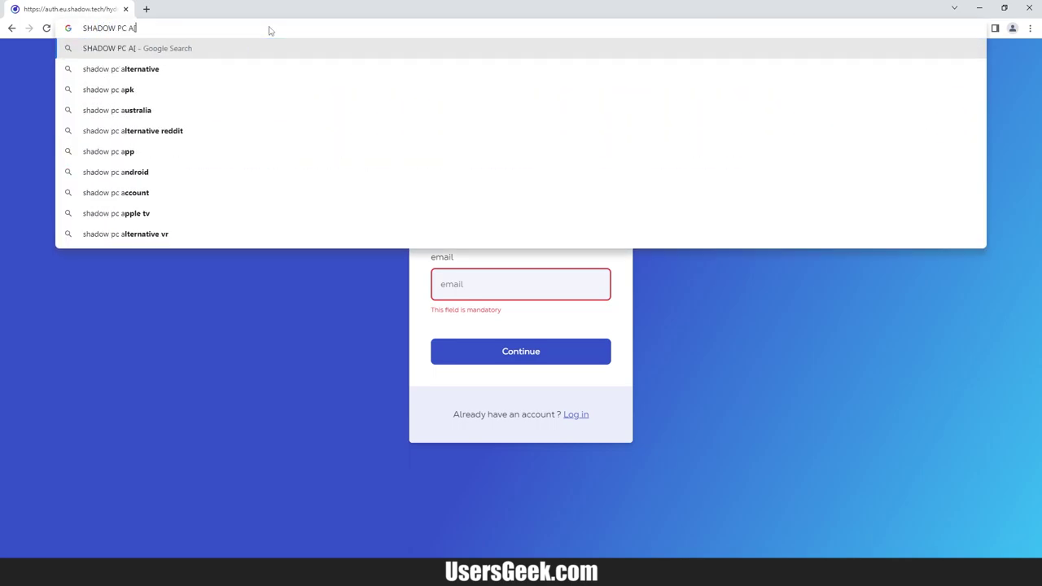
type("PP ")
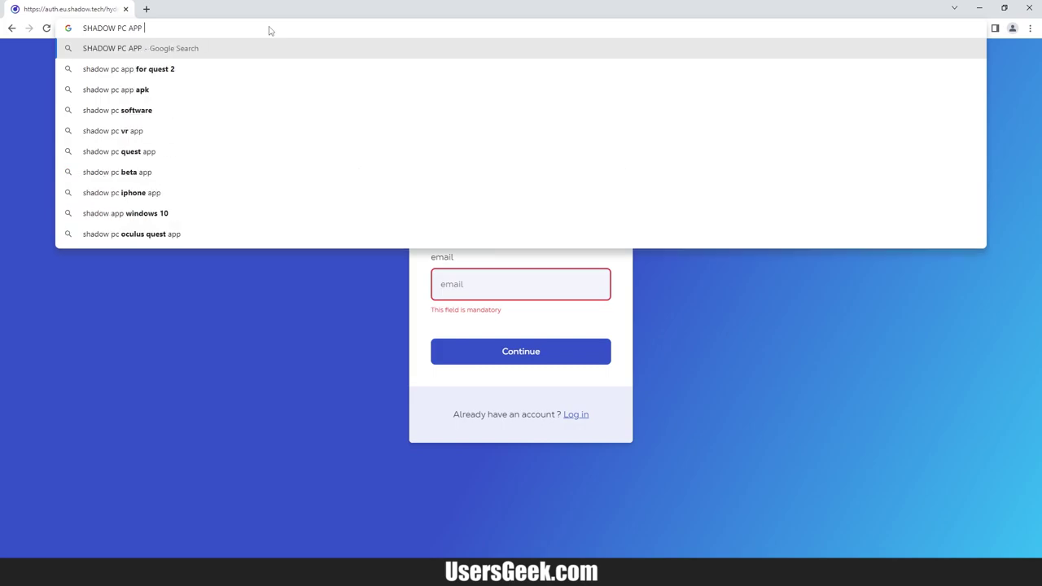
type("DOWNLOAD")
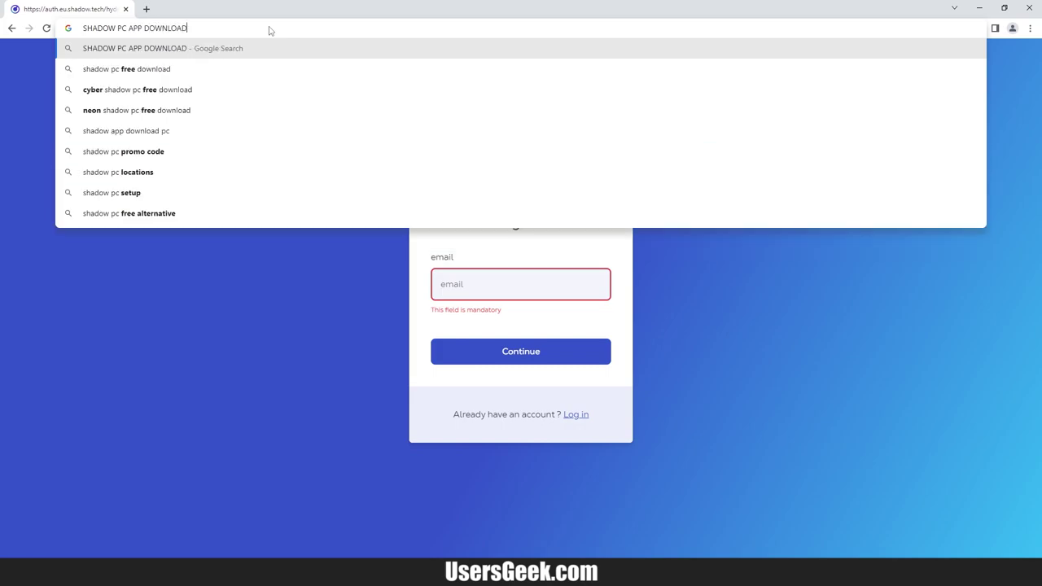
key("Return")
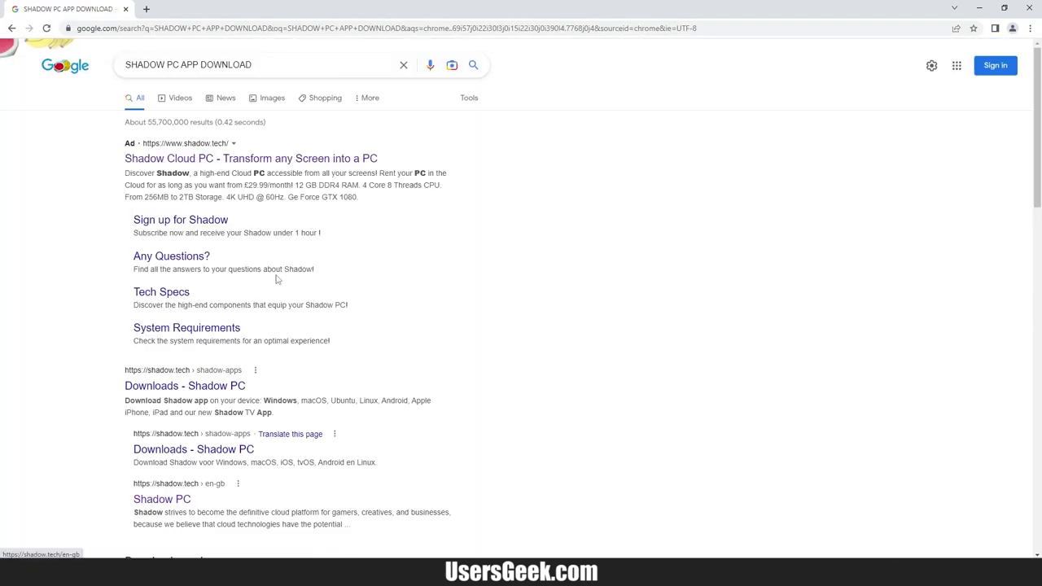
left_click(223, 389)
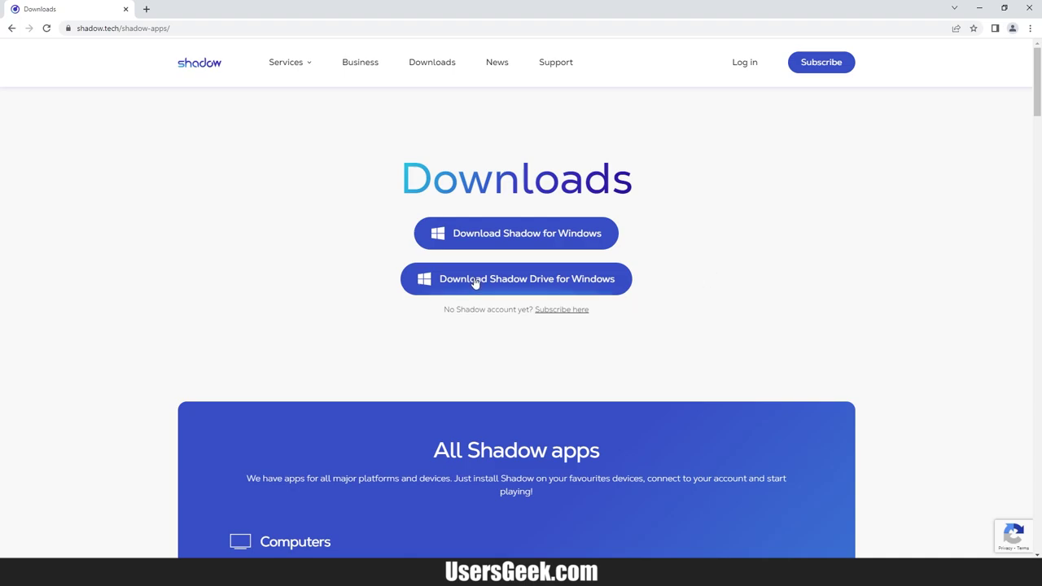
left_click(523, 241)
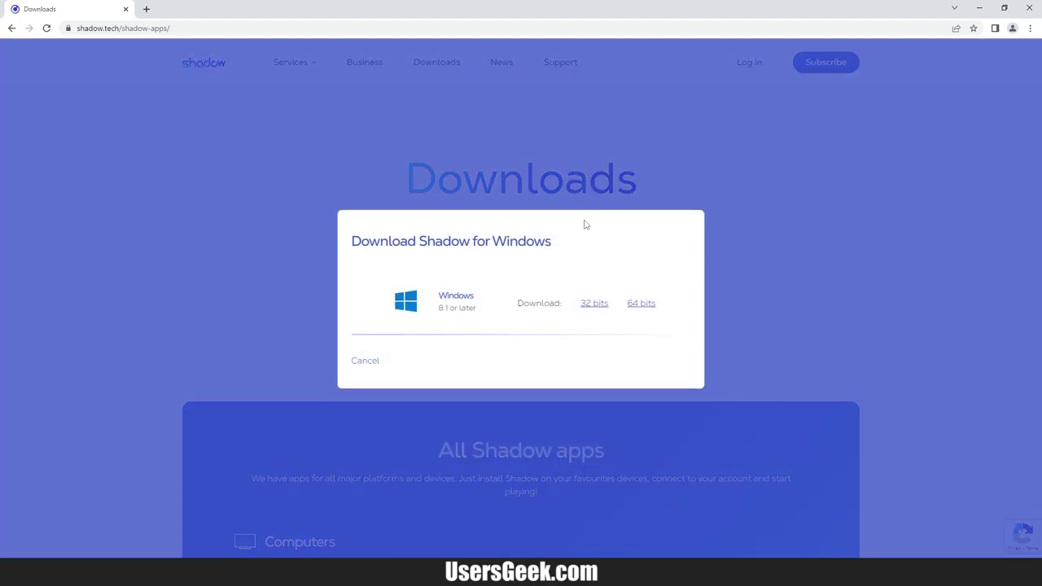
left_click(652, 313)
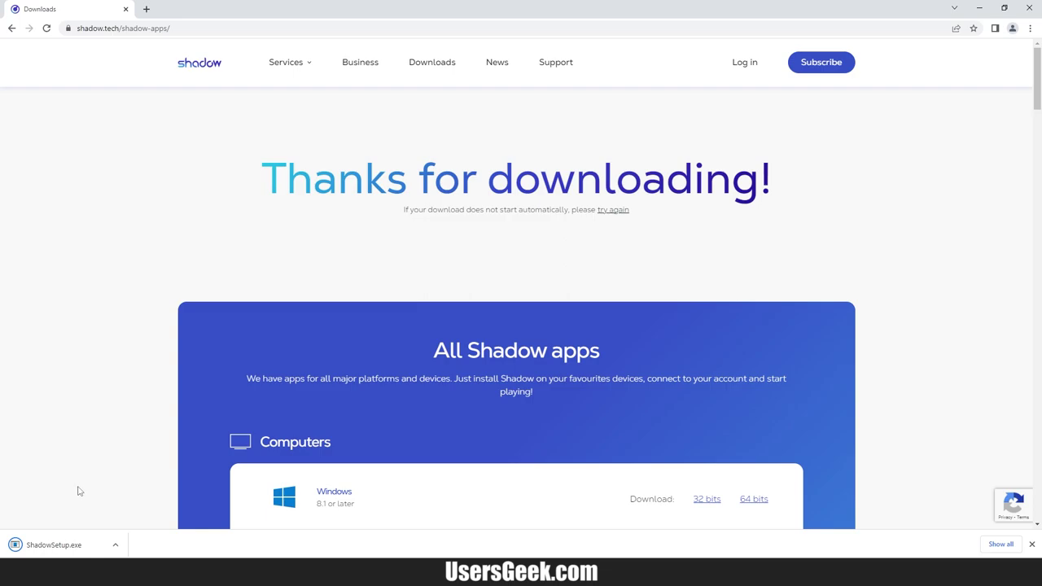
Step: Run ShadowSetup.exe and choose browser login in the newly installed Shadow app
left_click(70, 544)
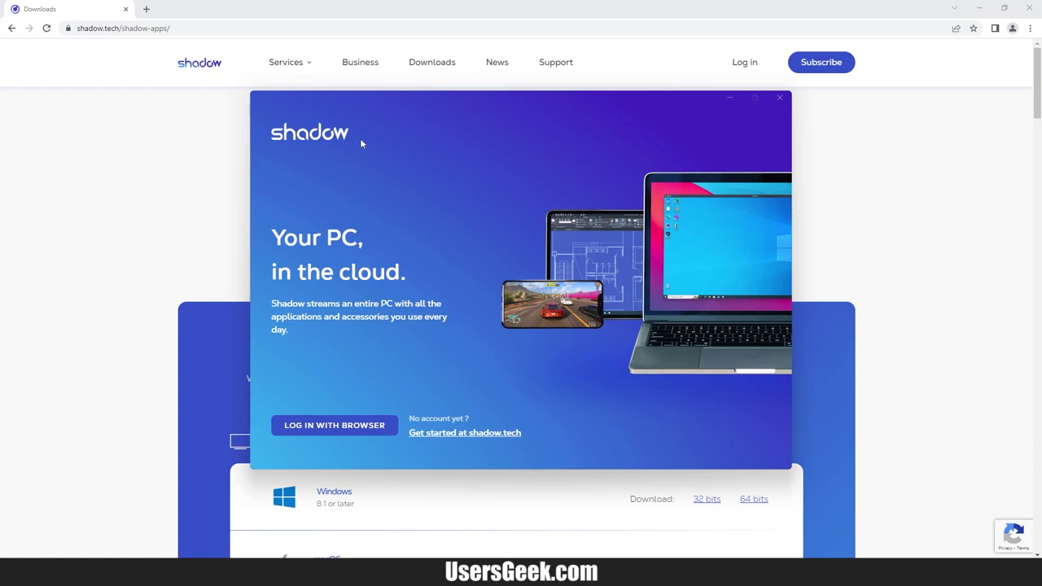
left_click(342, 426)
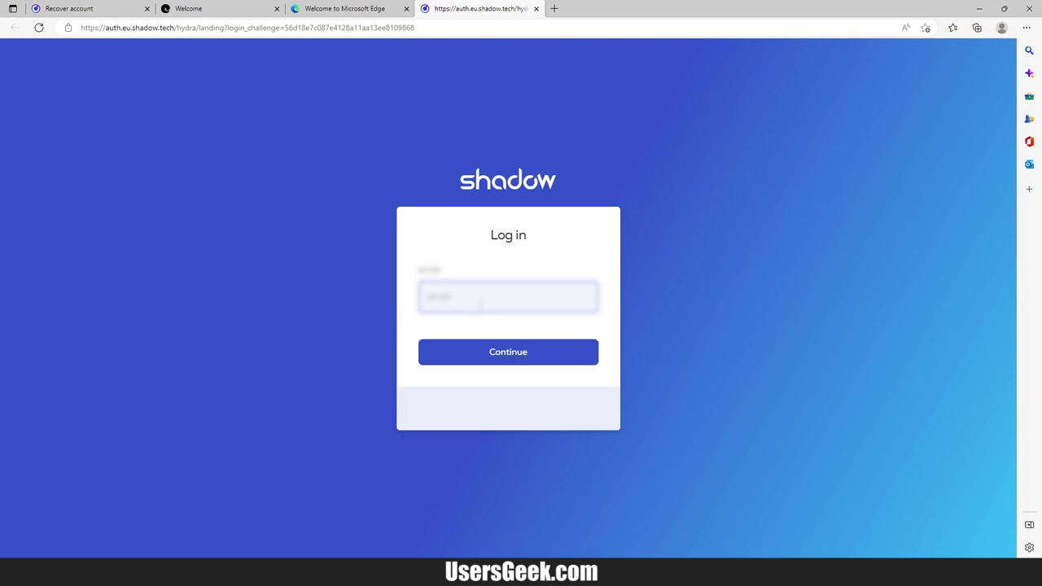
Step: Enter the account email and password, confirm the welcome page, and allow opening the Shadow app
type("uergeail.com")
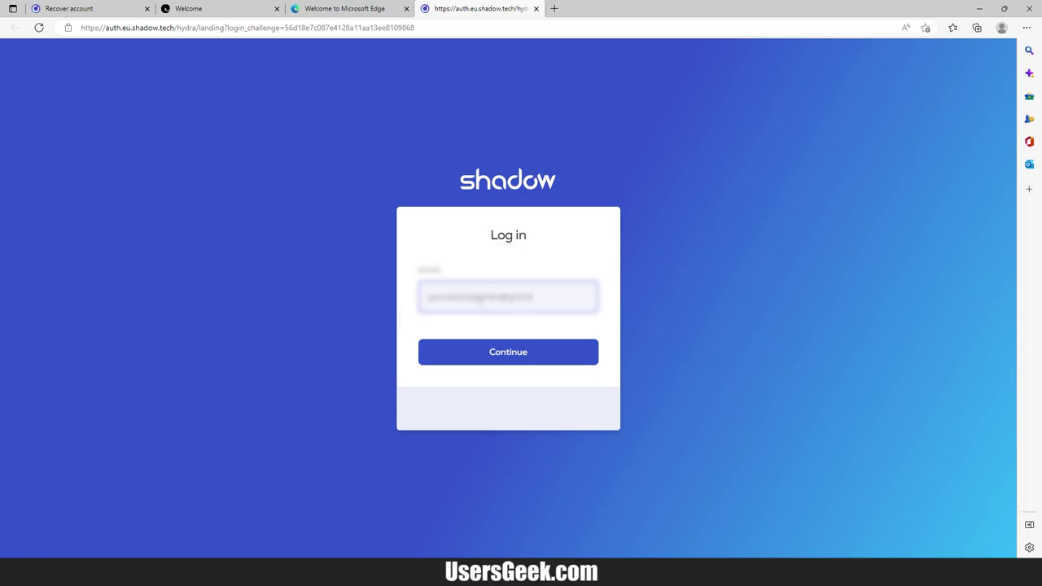
key("ctrl+a")
key("Return")
type("a")
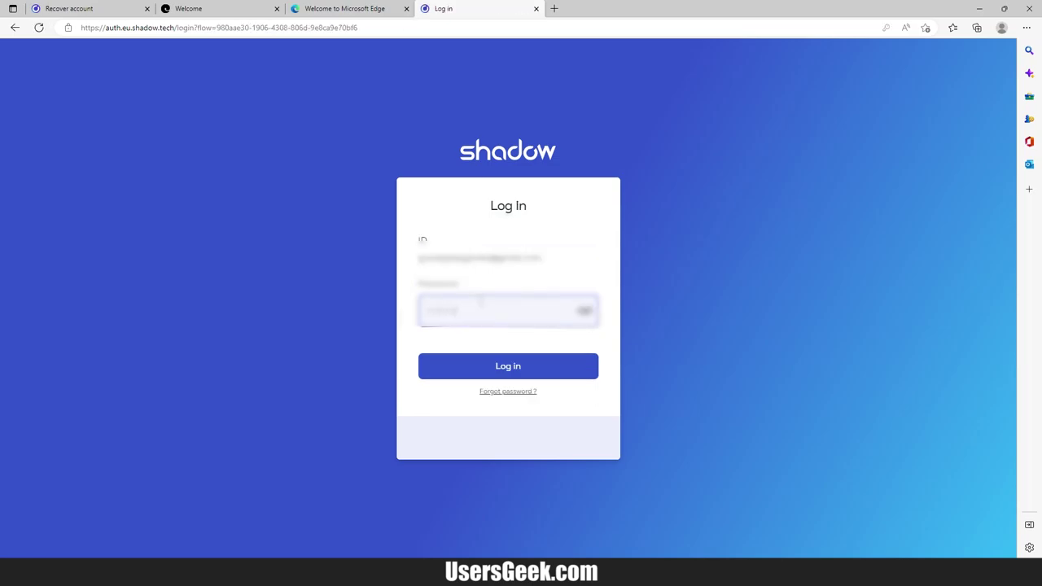
key("Return")
left_click(570, 355)
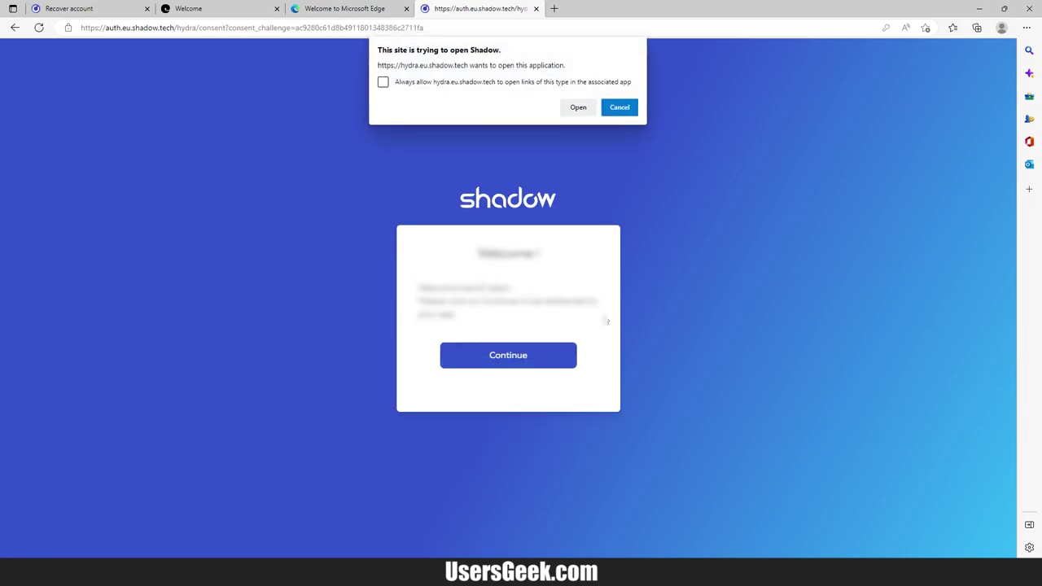
left_click(578, 107)
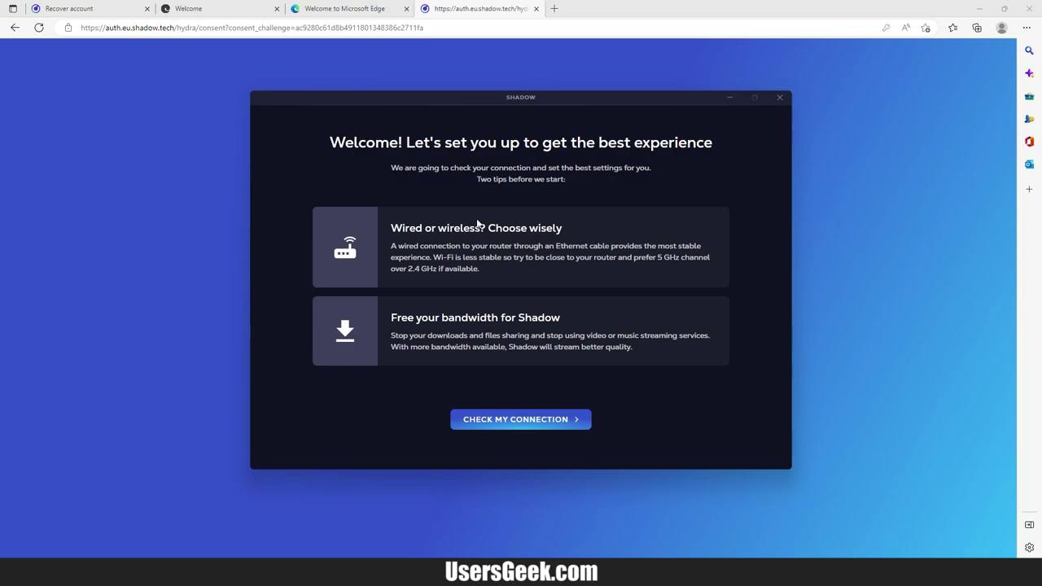
Step: Run the connection check (45 Mbps download, 14 ms latency) and accept the results
left_click(533, 423)
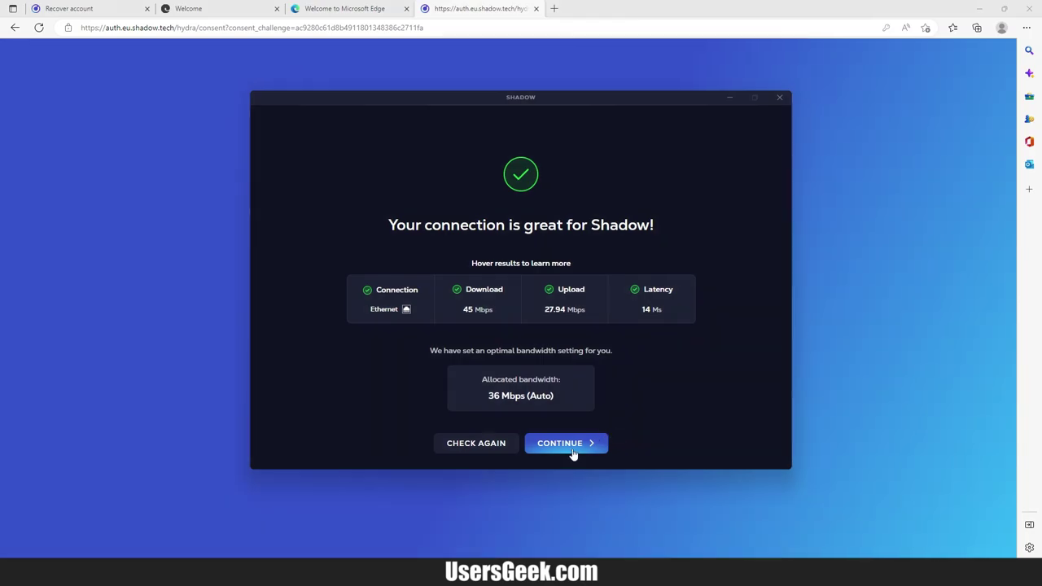
left_click(572, 444)
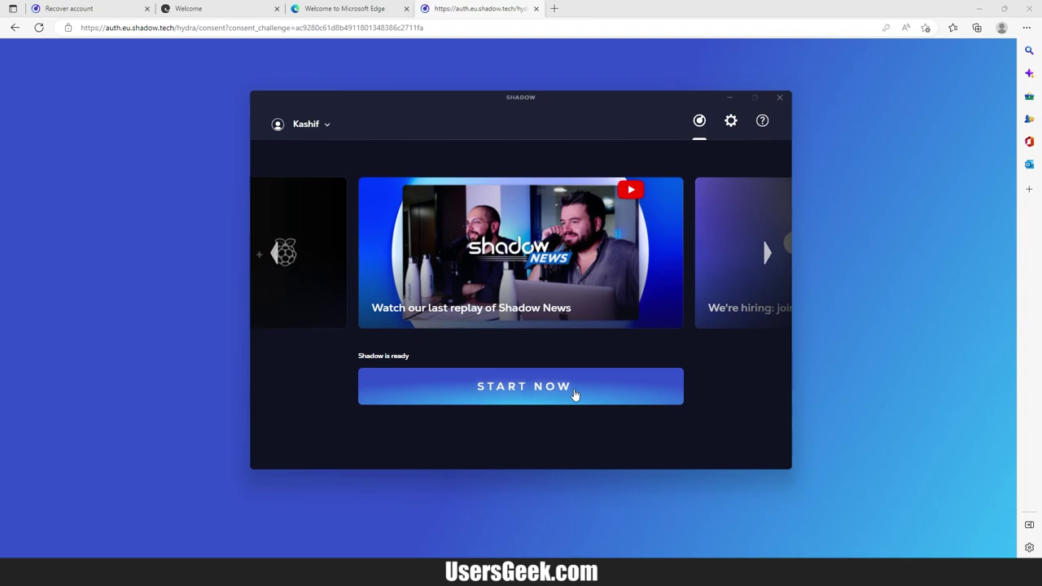
Step: Start the cloud PC, open and close the Quick Menu, and refresh the remote desktop
left_click(574, 394)
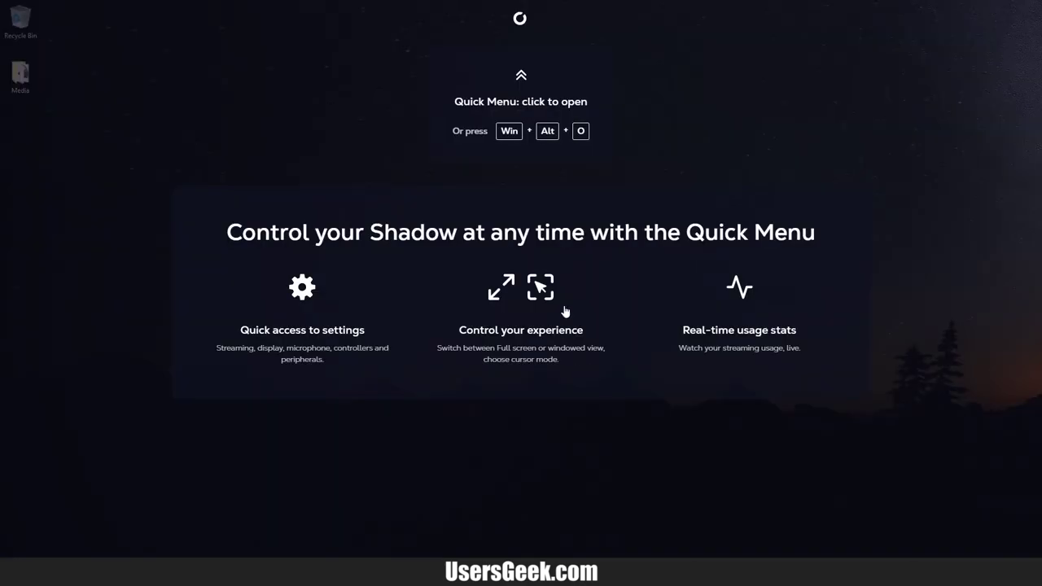
left_click(442, 125)
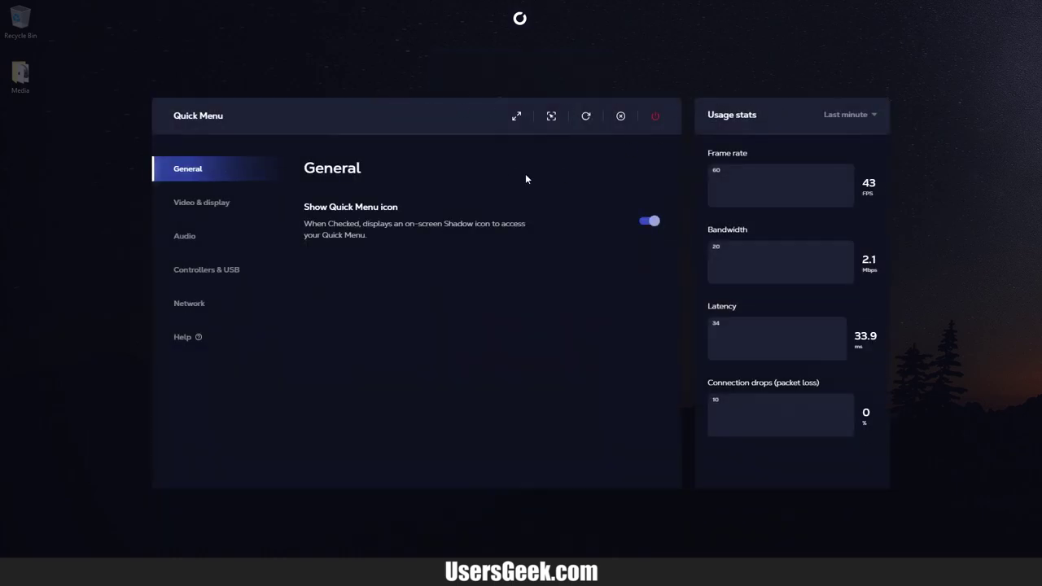
left_click(403, 59)
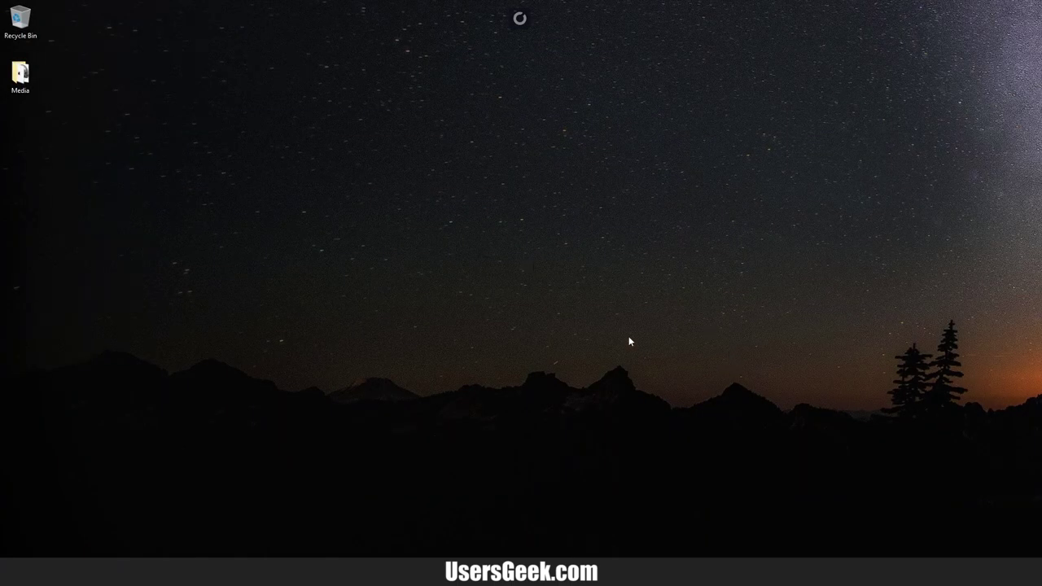
right_click(469, 257)
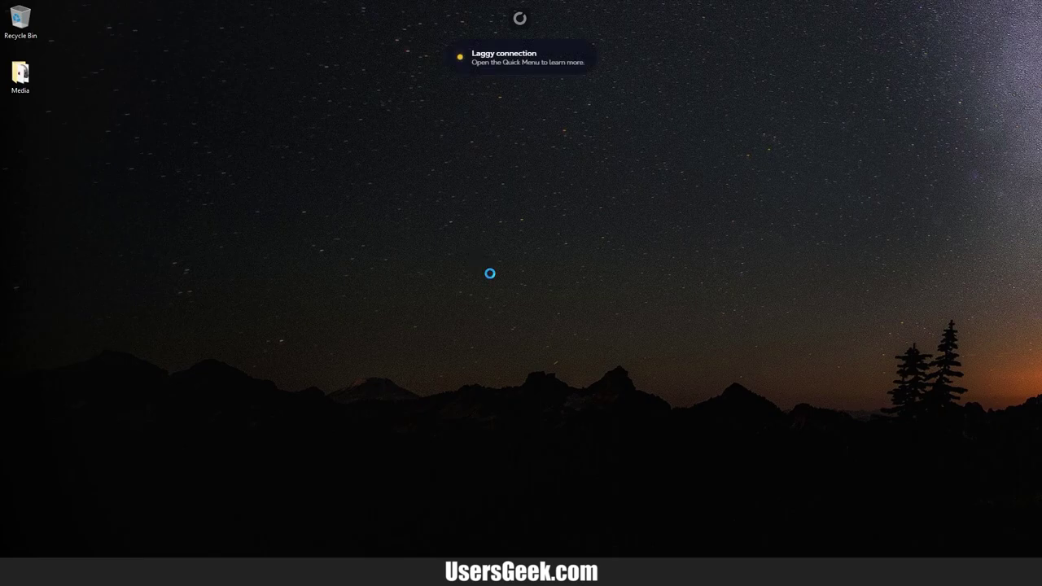
left_click(497, 285)
Step: In the Quick Menu, hide the on-screen menu icon and disable H.265 video coding
key("ctrl+alt+m")
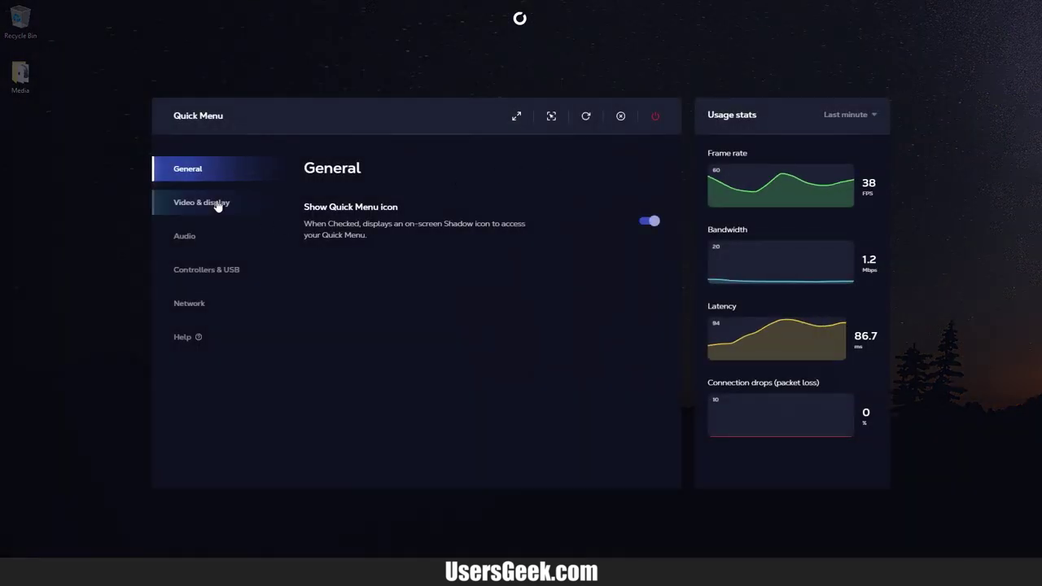
left_click(652, 221)
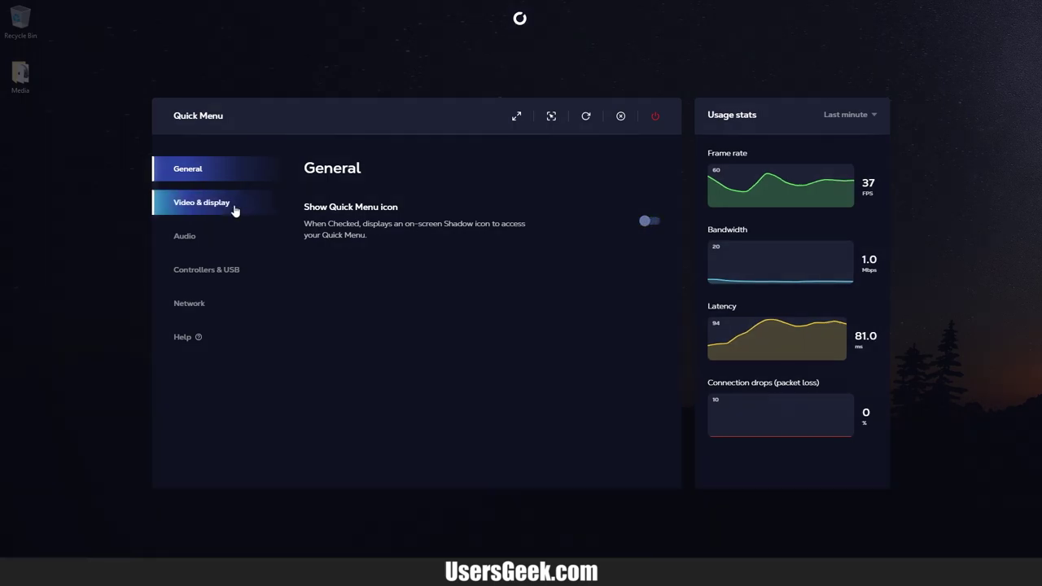
left_click(234, 205)
left_click(319, 211)
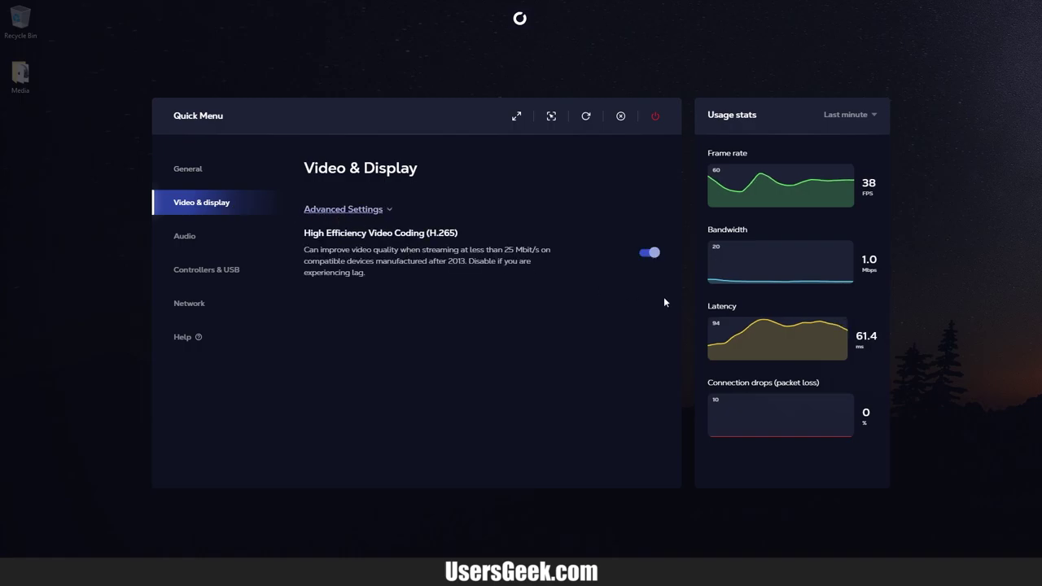
left_click(649, 254)
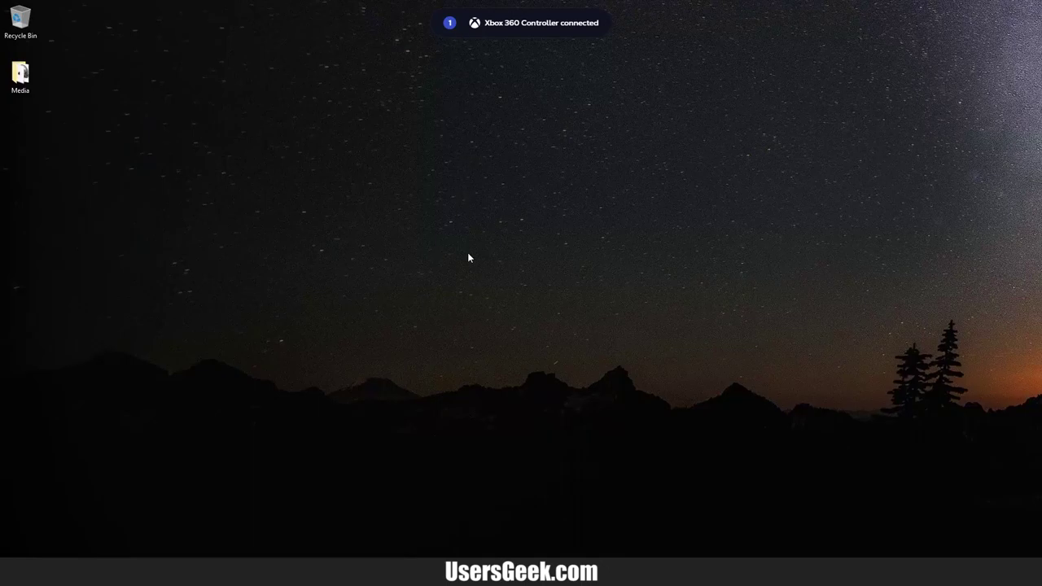
Step: Set the network maximum bit rate to 20 Mb/s and turn off network condition notifications
key("ctrl+alt+o")
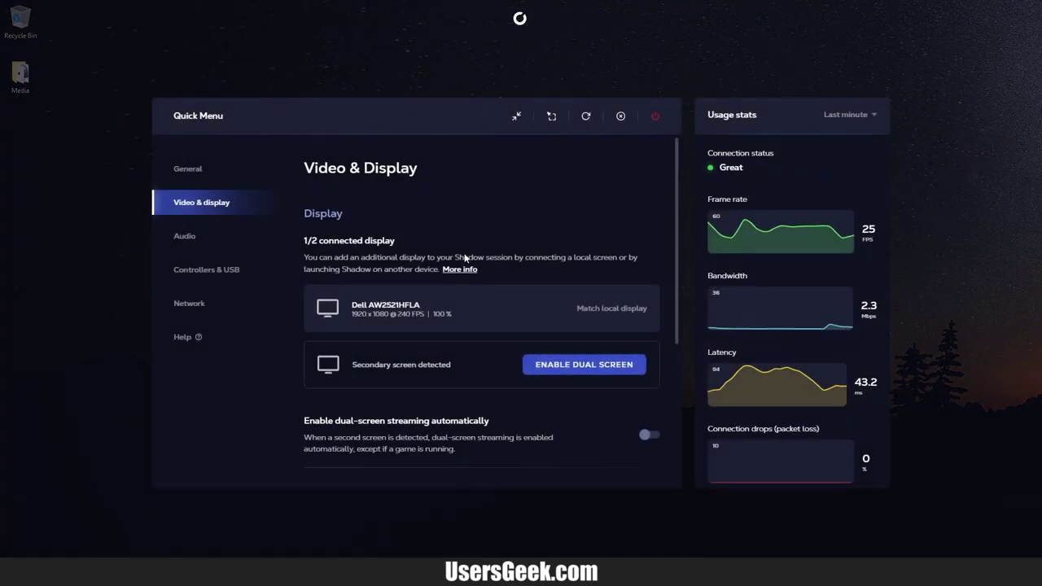
left_click(226, 273)
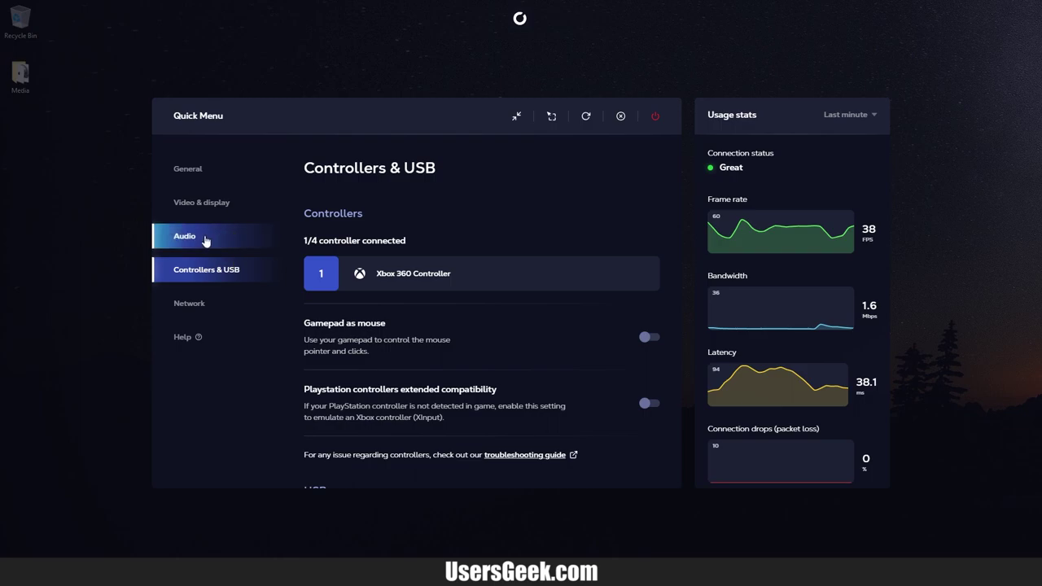
left_click(206, 239)
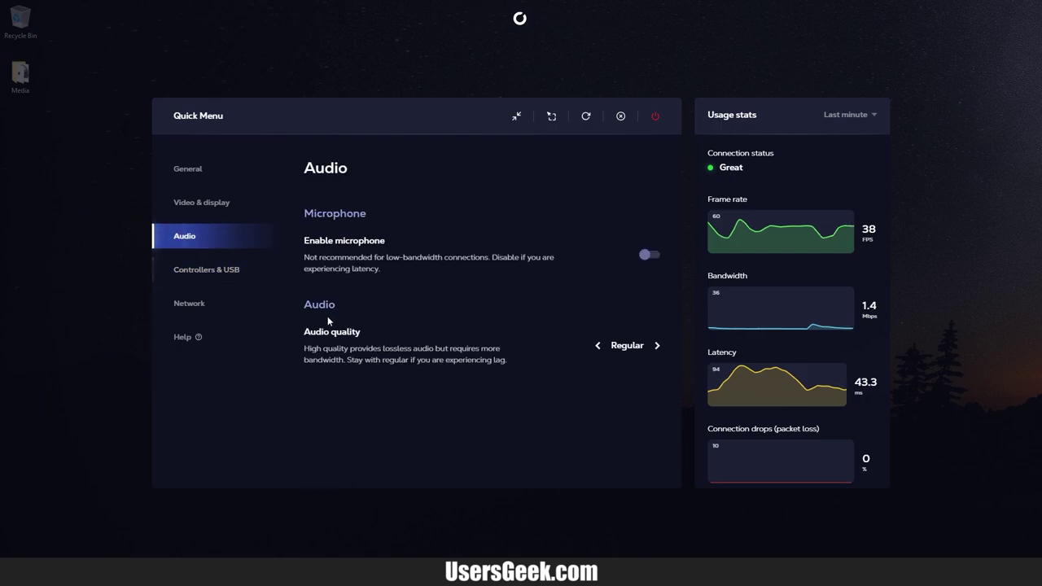
left_click(211, 311)
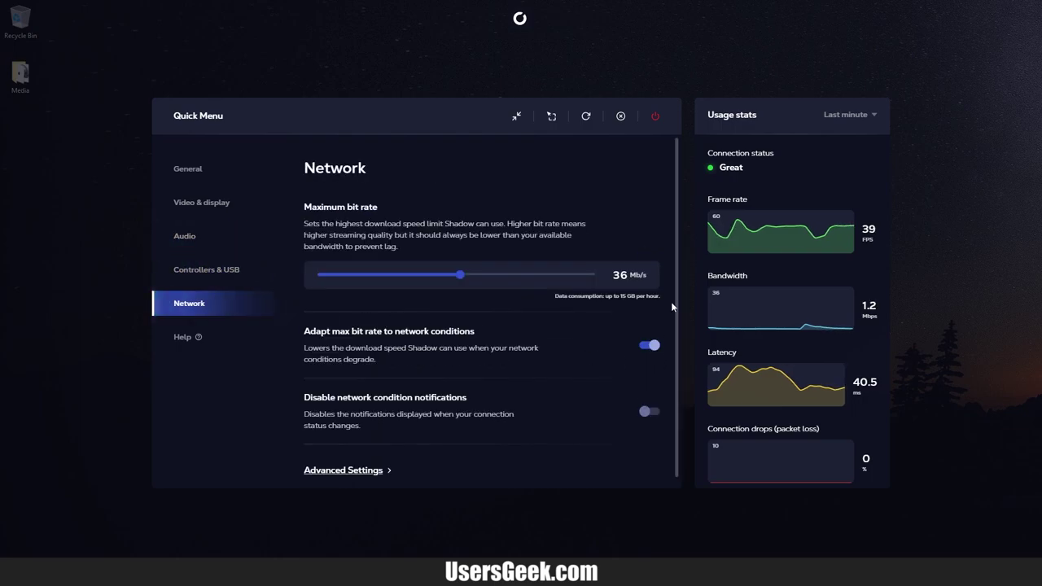
left_click_drag(460, 275, 401, 282)
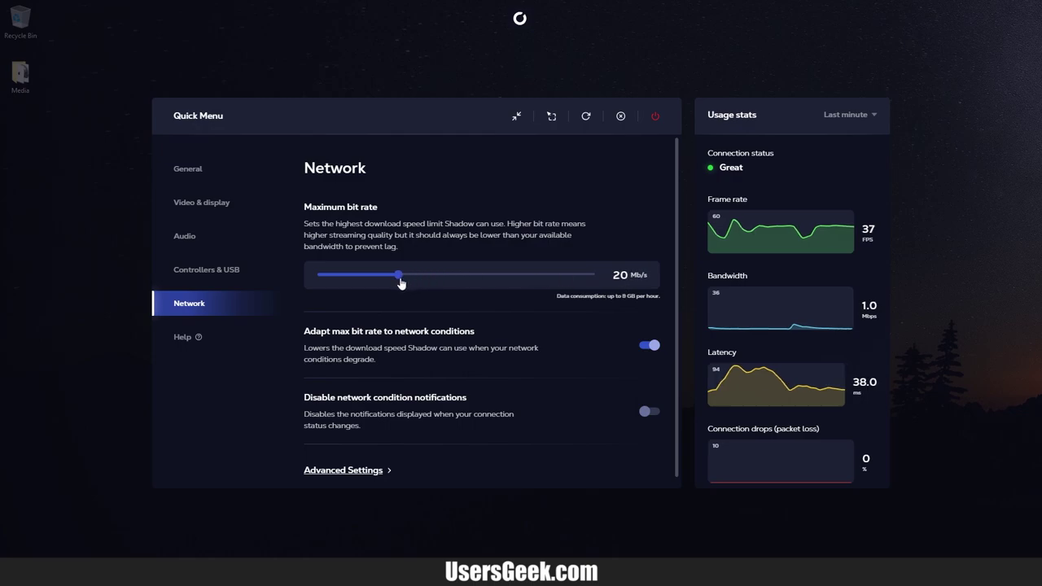
left_click(648, 413)
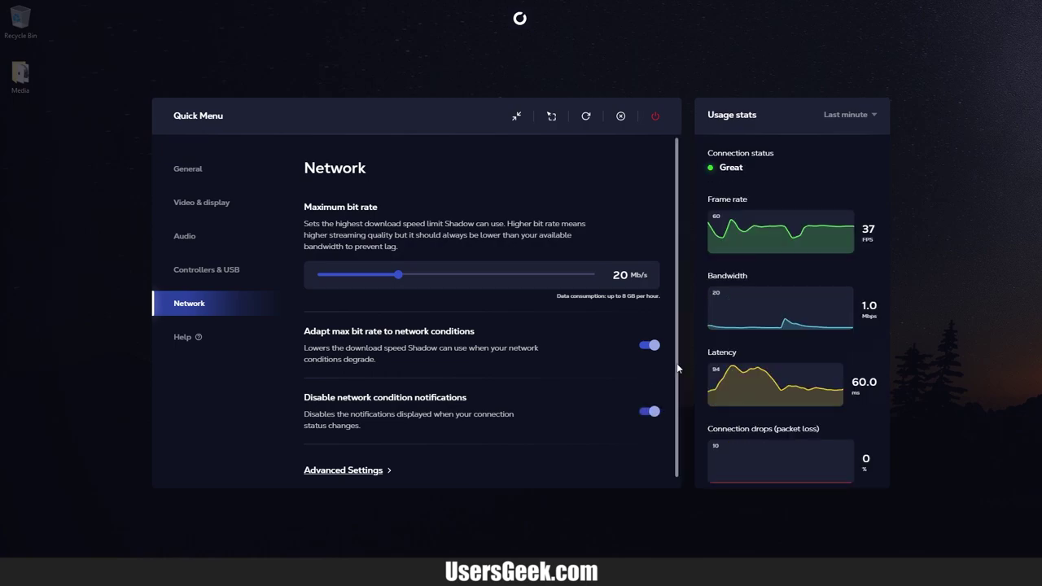
Step: Switch the advanced streaming preference away from Prefer speed (UDP) to the next option
left_click(367, 469)
scroll(452, 456, "down", 3)
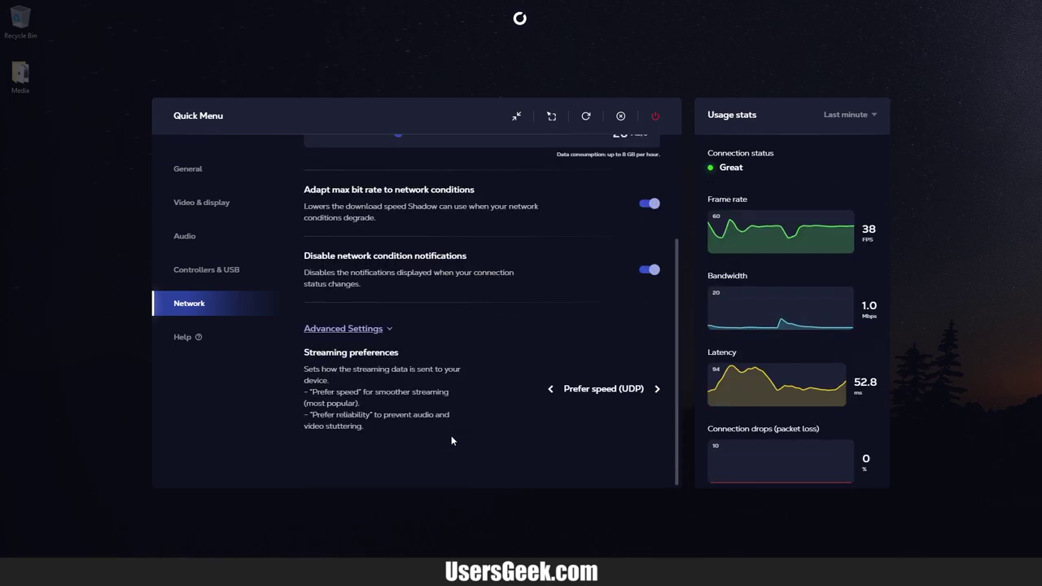
left_click(657, 390)
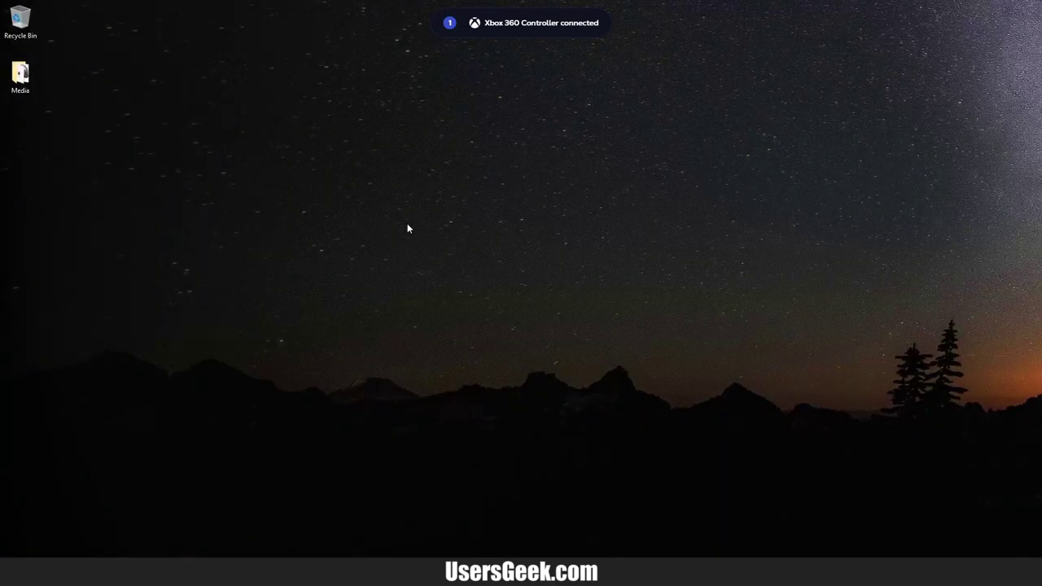
Step: Refresh the desktop, check the Steam icon among the hidden tray icons, then open the Media folder
right_click(348, 211)
left_click(374, 242)
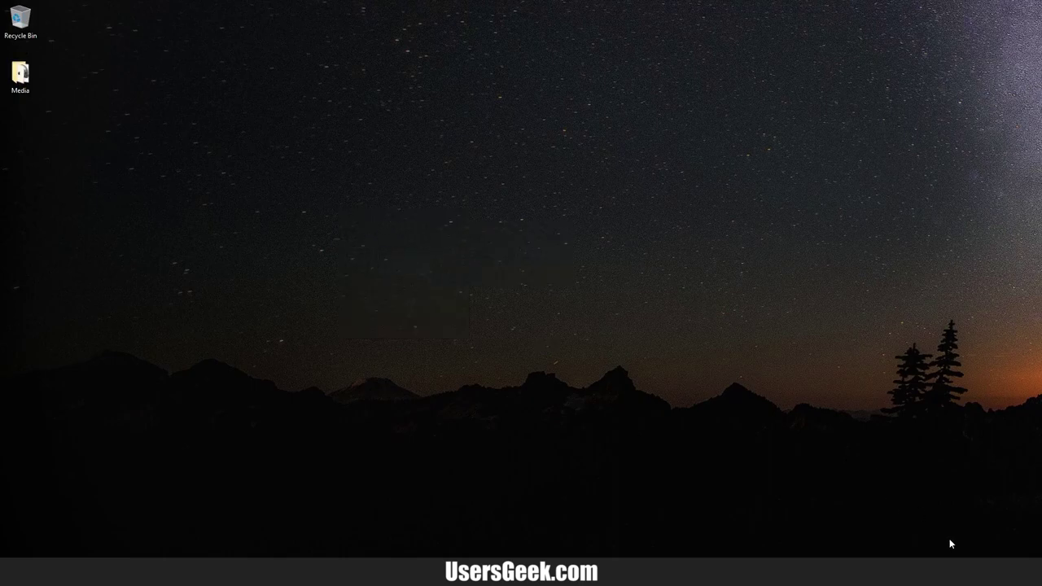
left_click(929, 574)
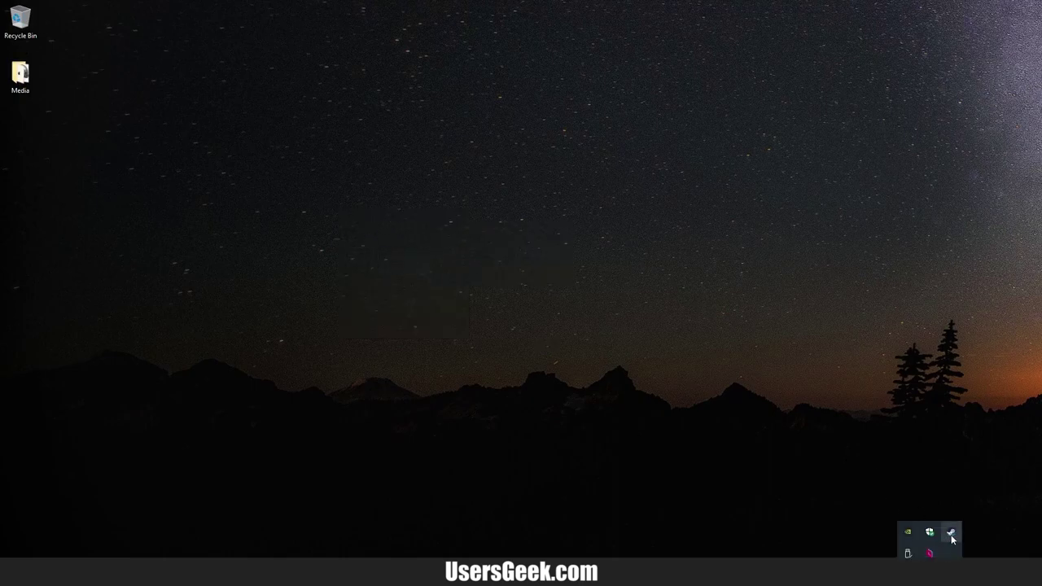
mouse_move(952, 538)
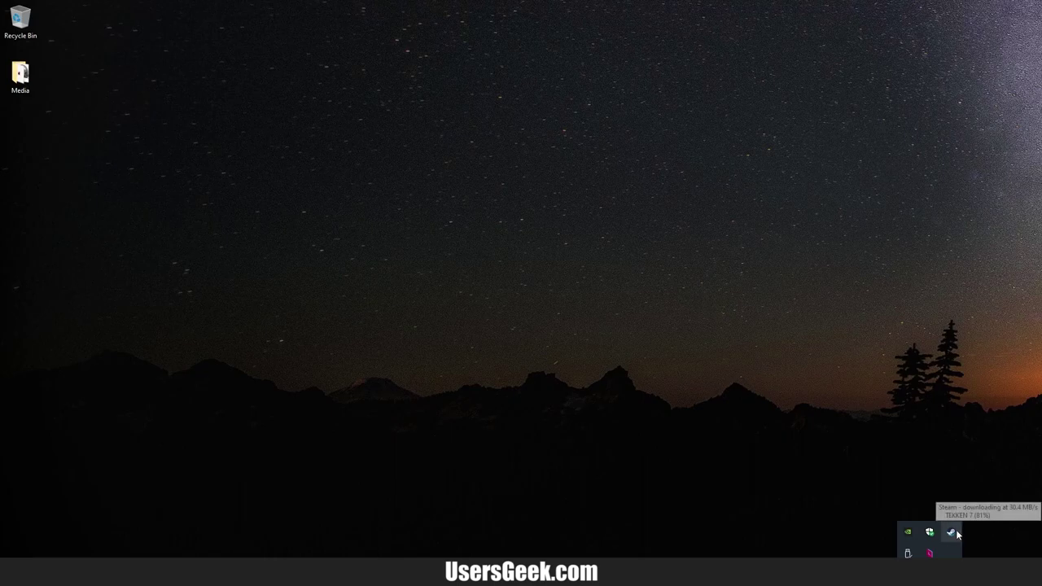
left_click(207, 256)
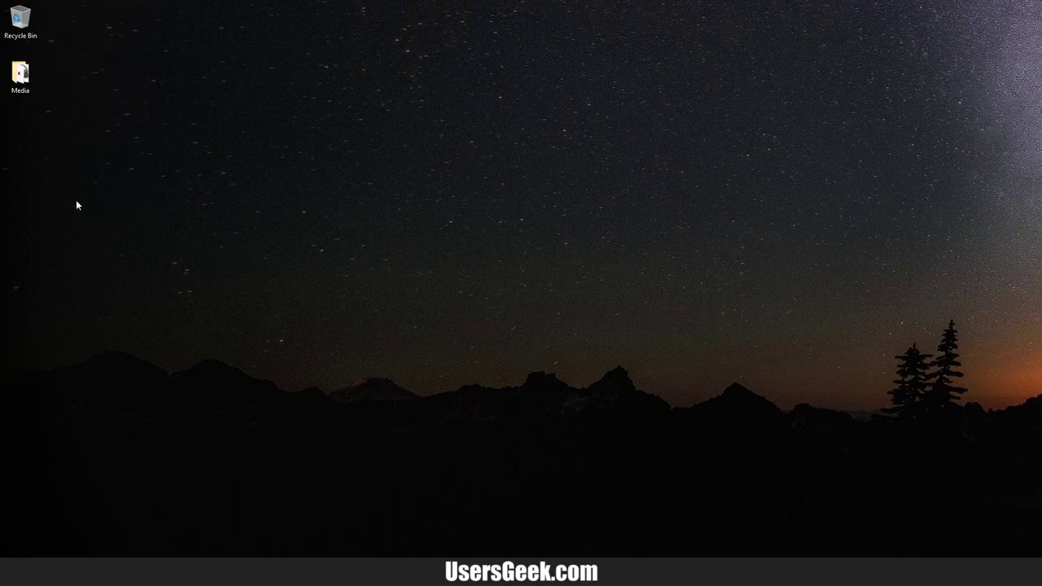
double_click(21, 76)
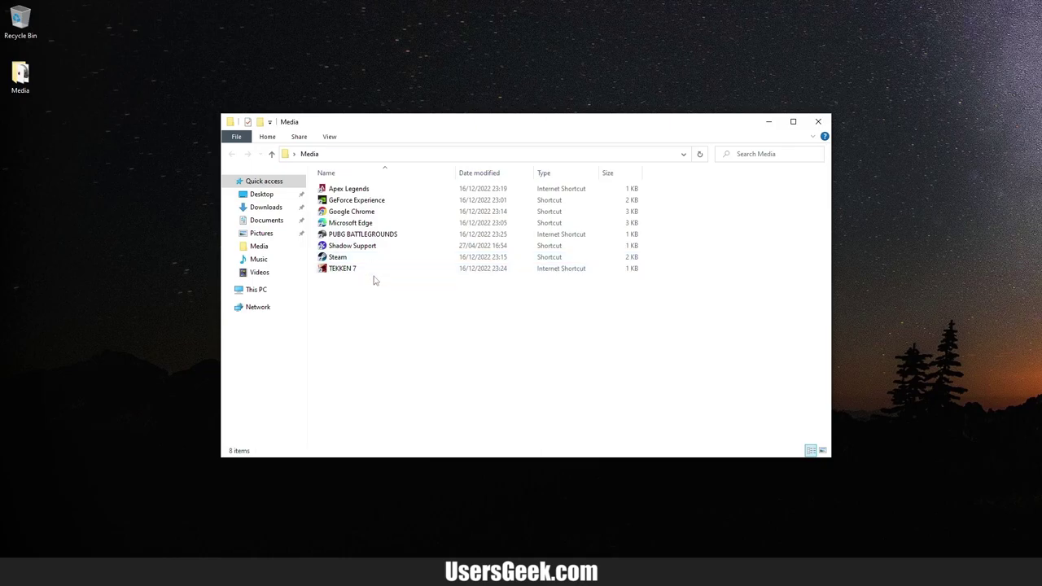
Step: Launch Google Chrome from the Media folder and search for 'internet speed test'
right_click(376, 236)
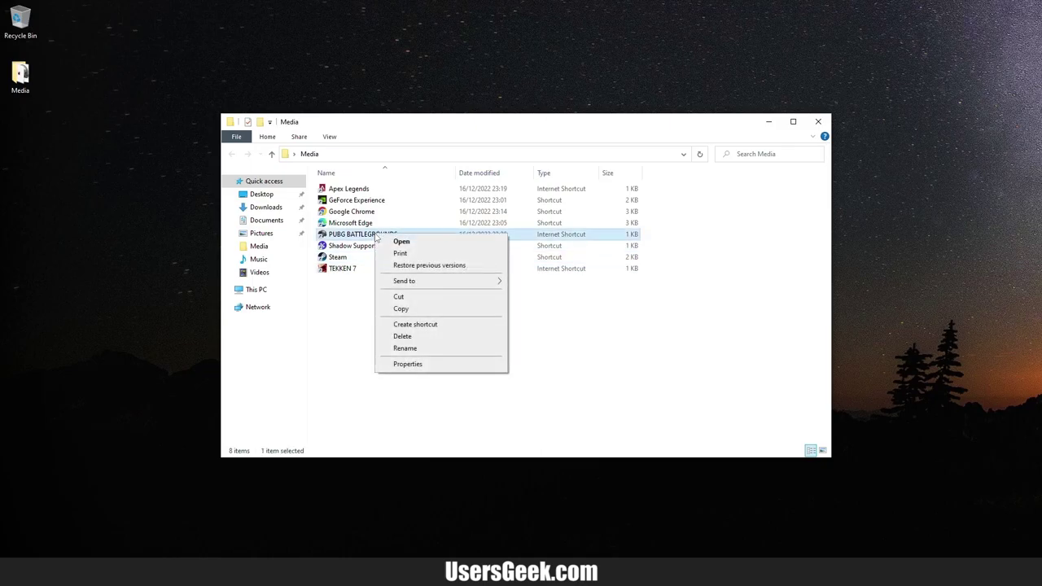
left_click(450, 486)
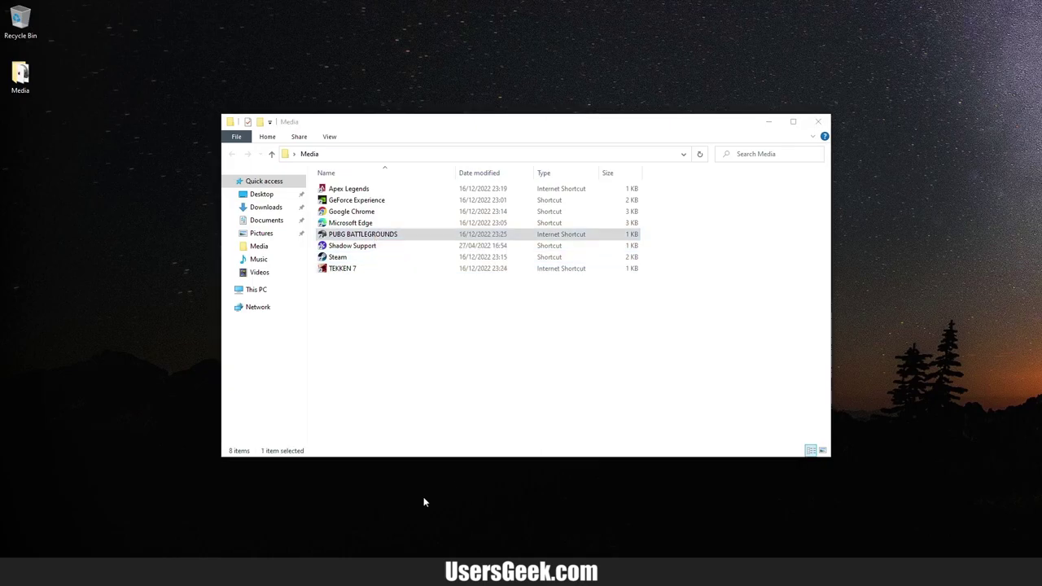
double_click(456, 188)
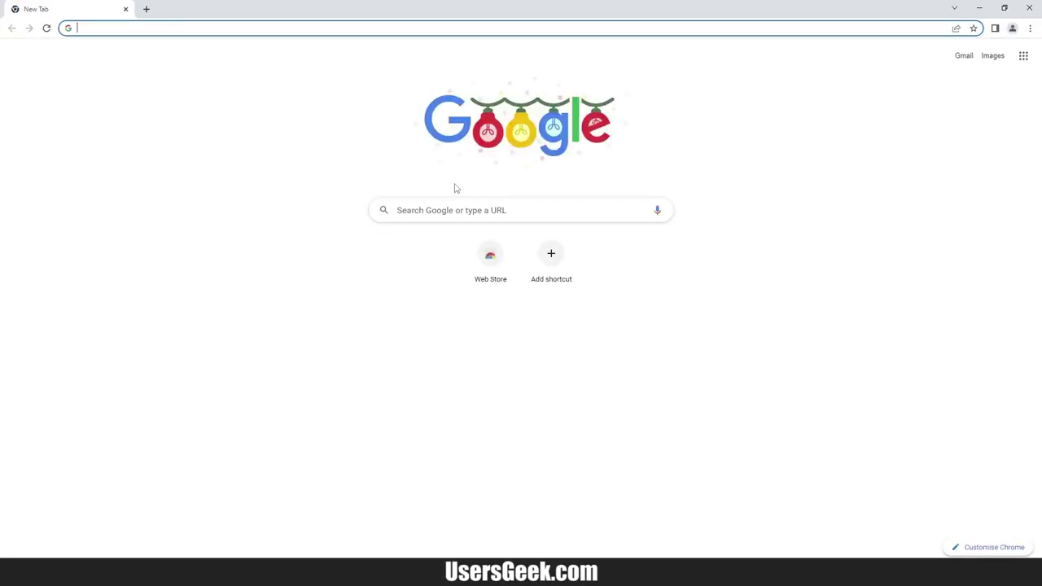
type("inter")
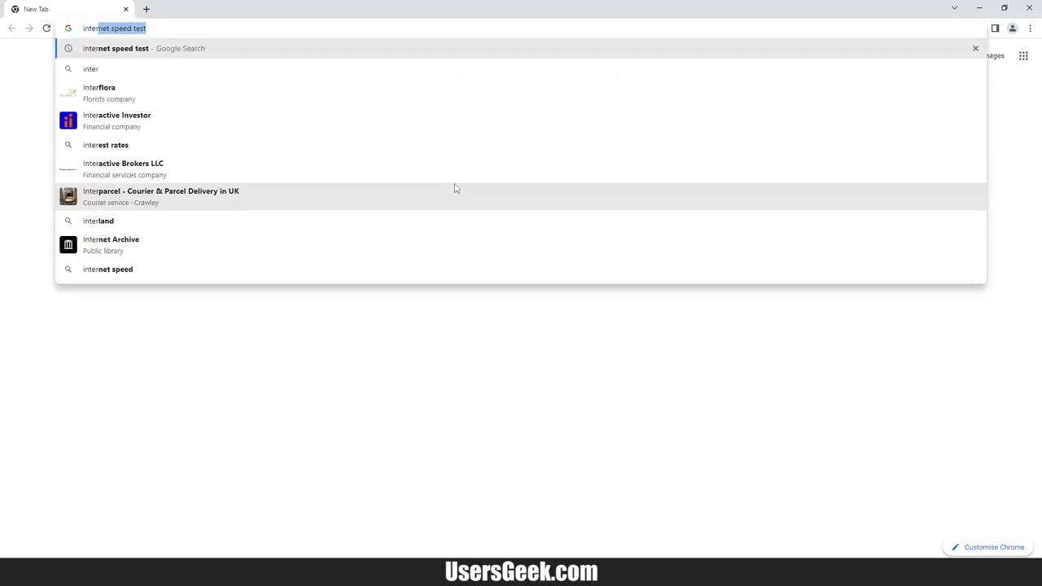
key("Return")
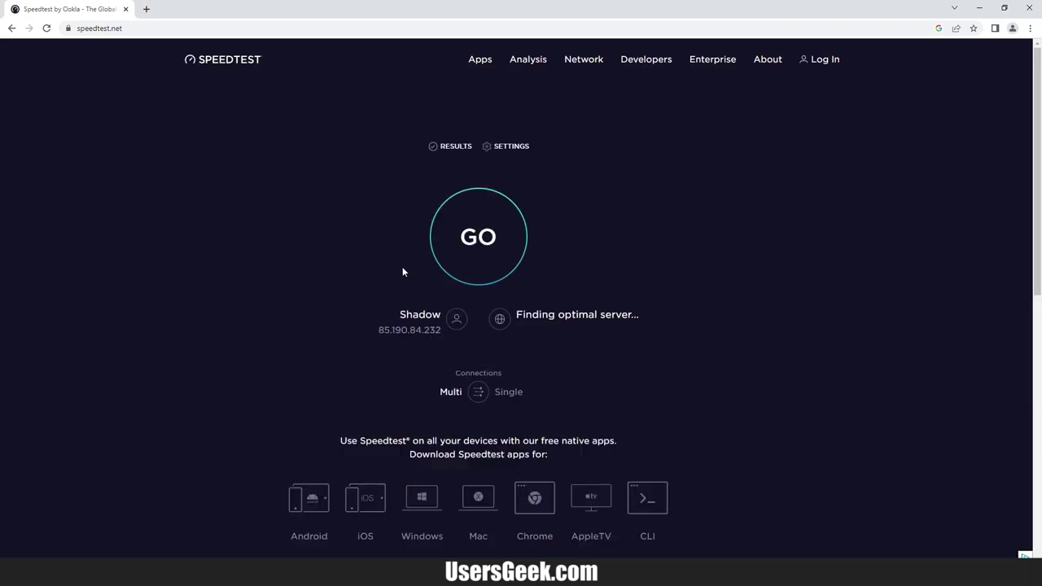
Step: Start the Speedtest by Ookla test with GO and wait for the download and upload results
left_click(478, 237)
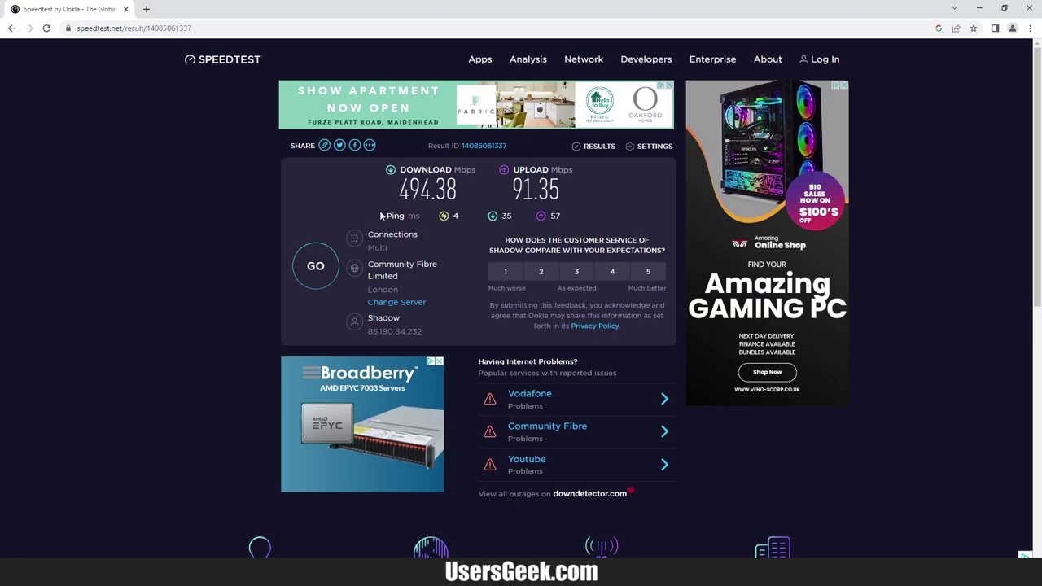
Step: Close the Chrome speed test window and minimise the Media folder window
left_click(1030, 8)
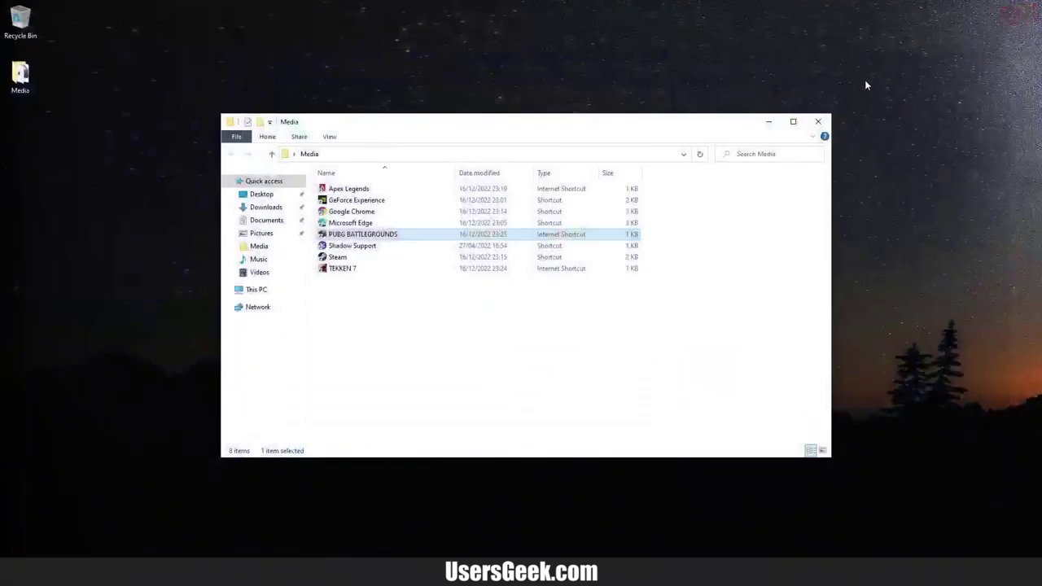
left_click(410, 330)
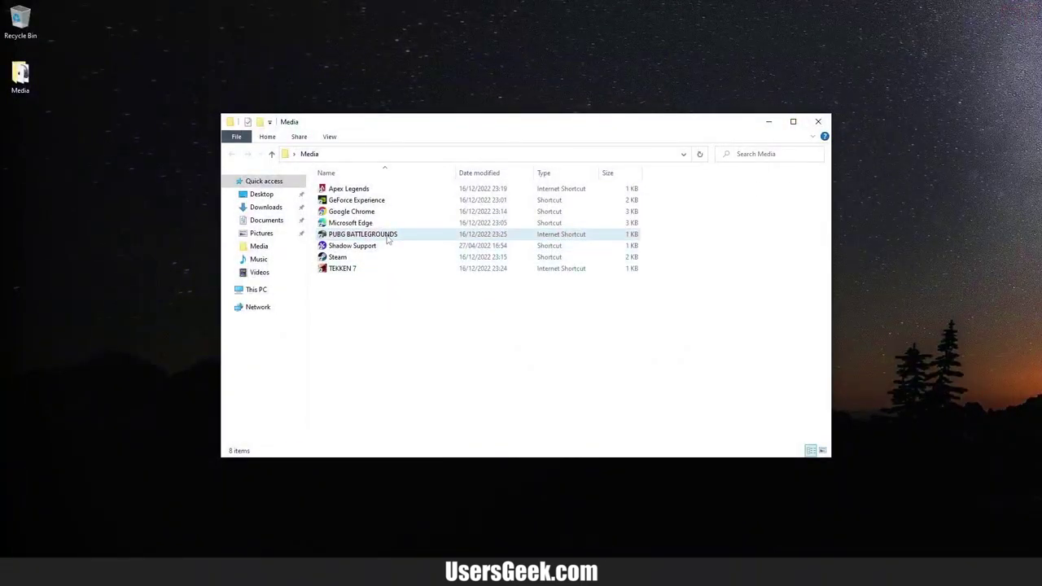
left_click(388, 237)
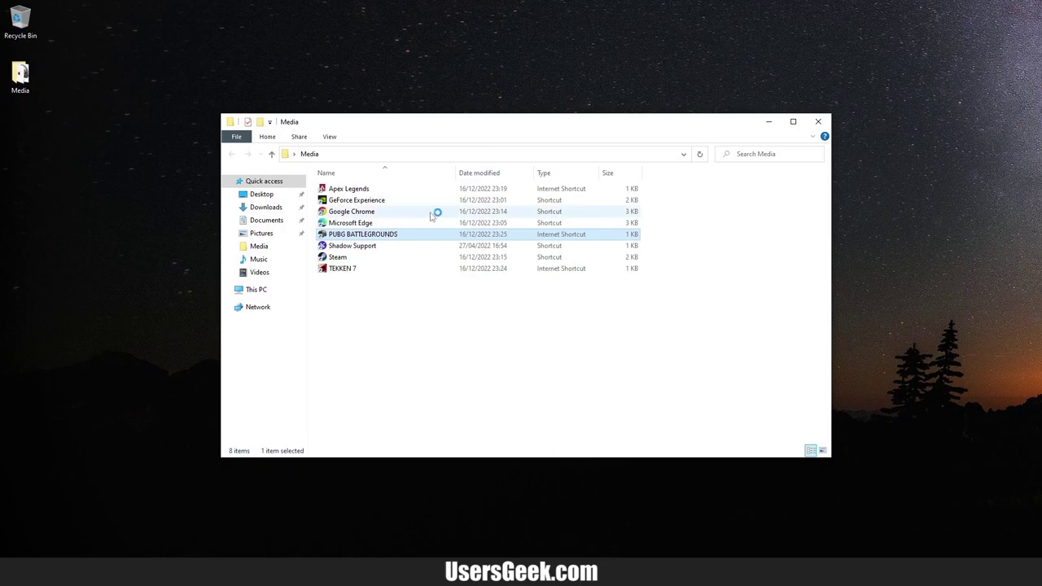
left_click(770, 123)
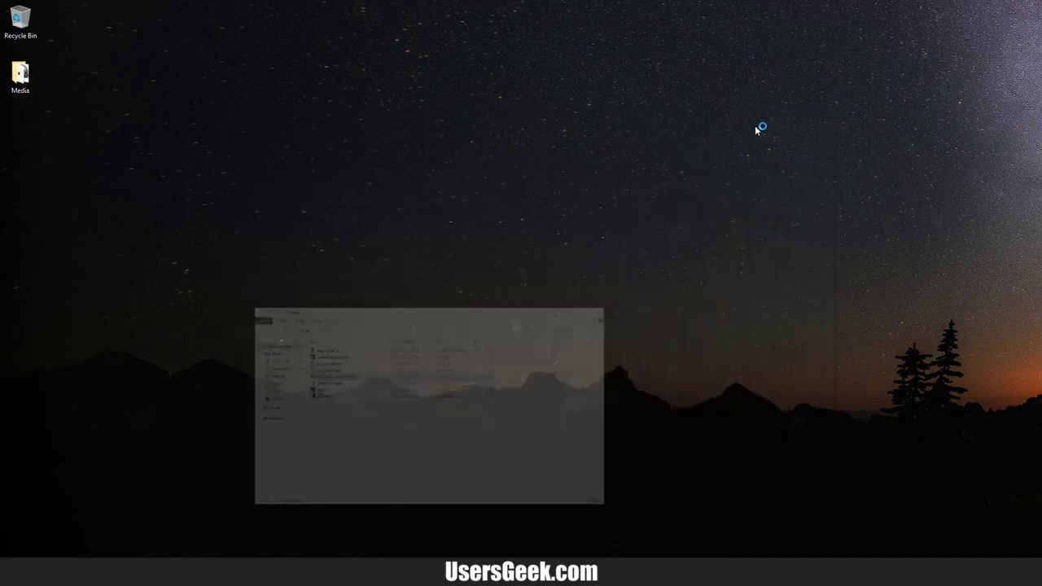